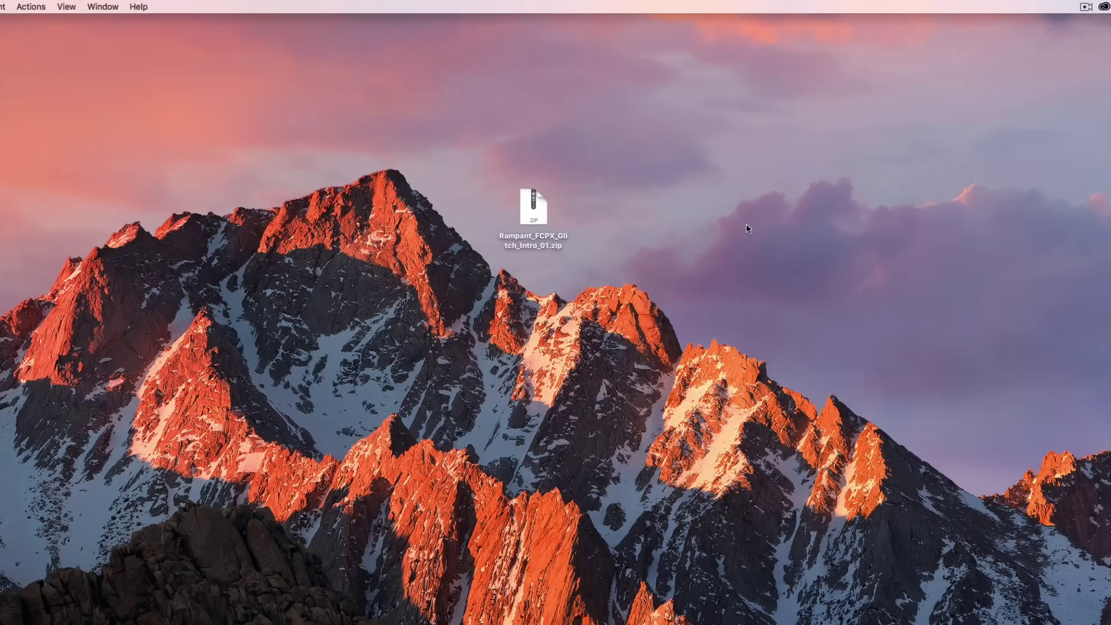
# Step: Unzip the template, open the Rampant FCPX Glitch Intro 01 folder, and preview the installation PDF
pyautogui.doubleClick(529, 213)
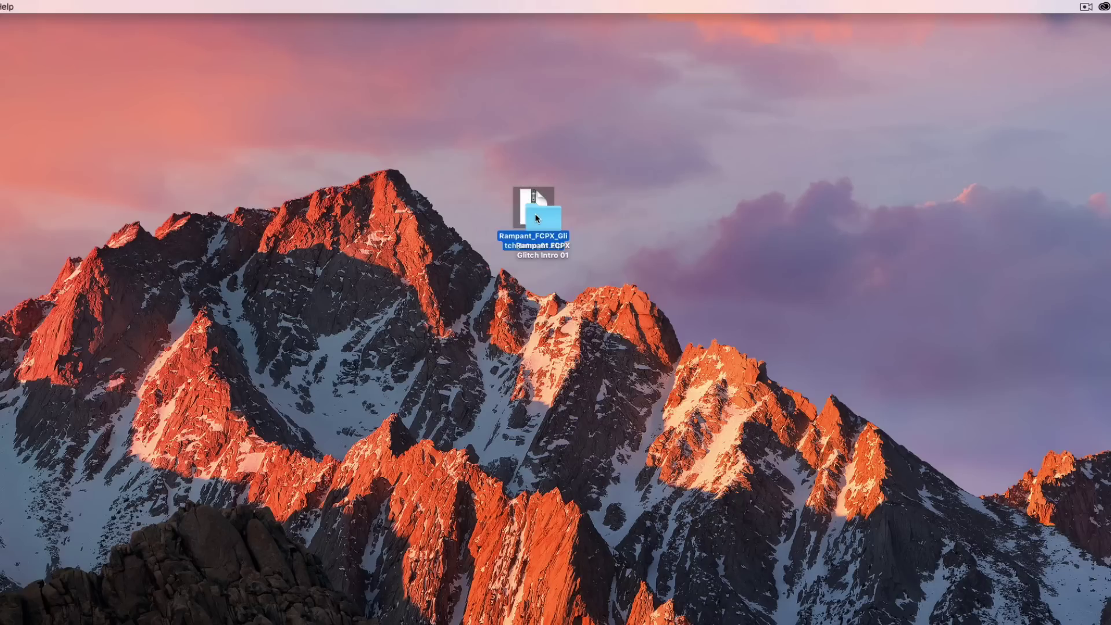
pyautogui.moveTo(534, 213); pyautogui.dragTo(643, 197)
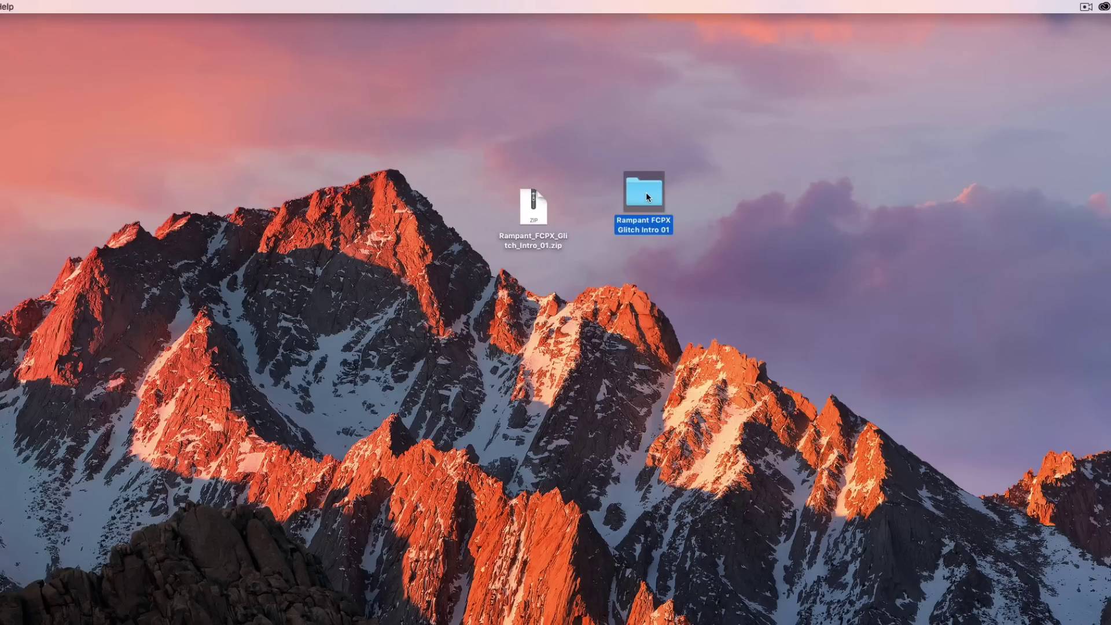
pyautogui.doubleClick(646, 192)
pyautogui.moveTo(634, 173); pyautogui.dragTo(612, 171)
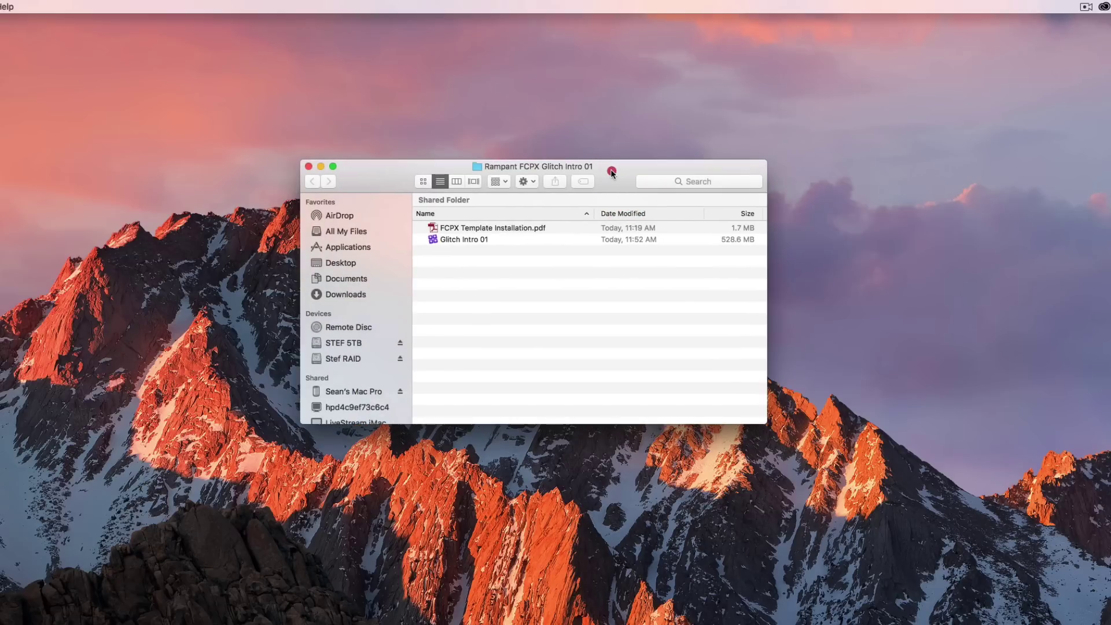
pyautogui.click(469, 227)
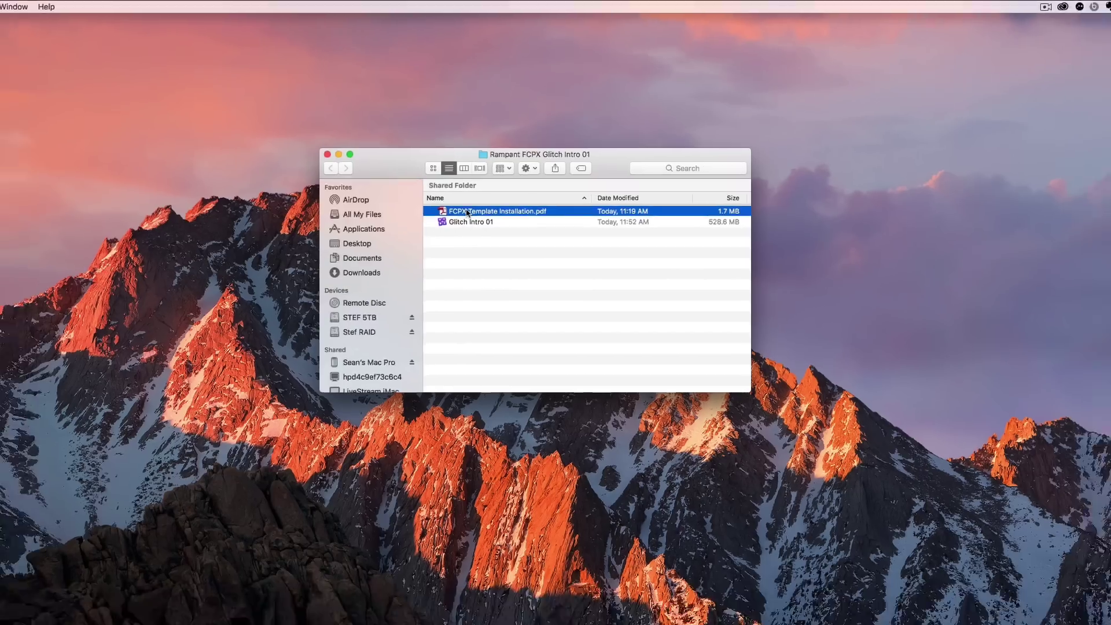
pyautogui.press('space')
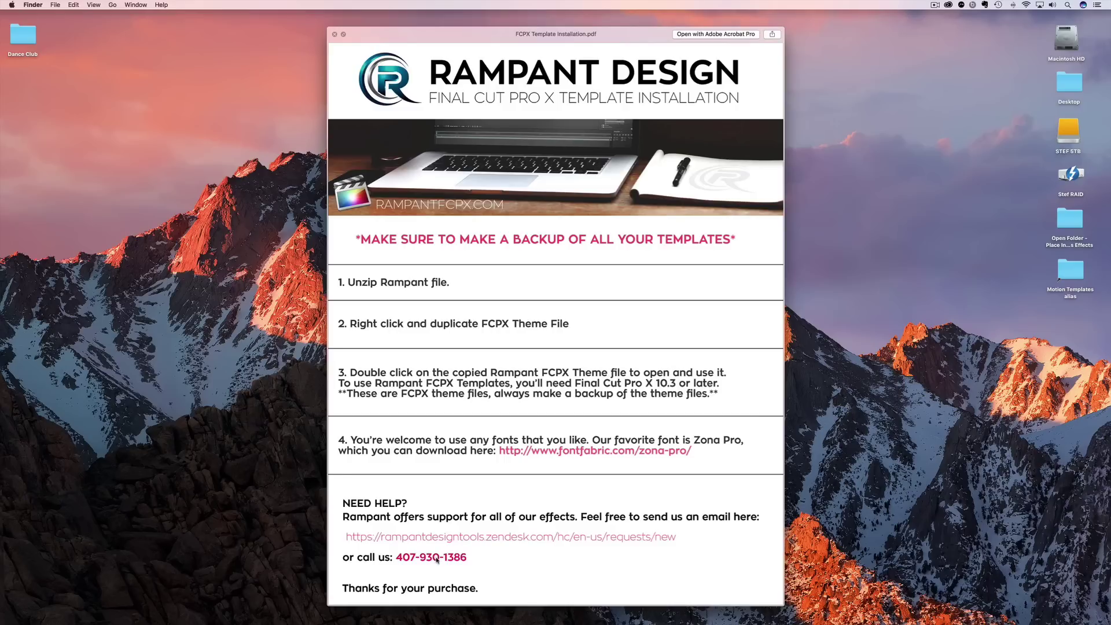
pyautogui.press('space')
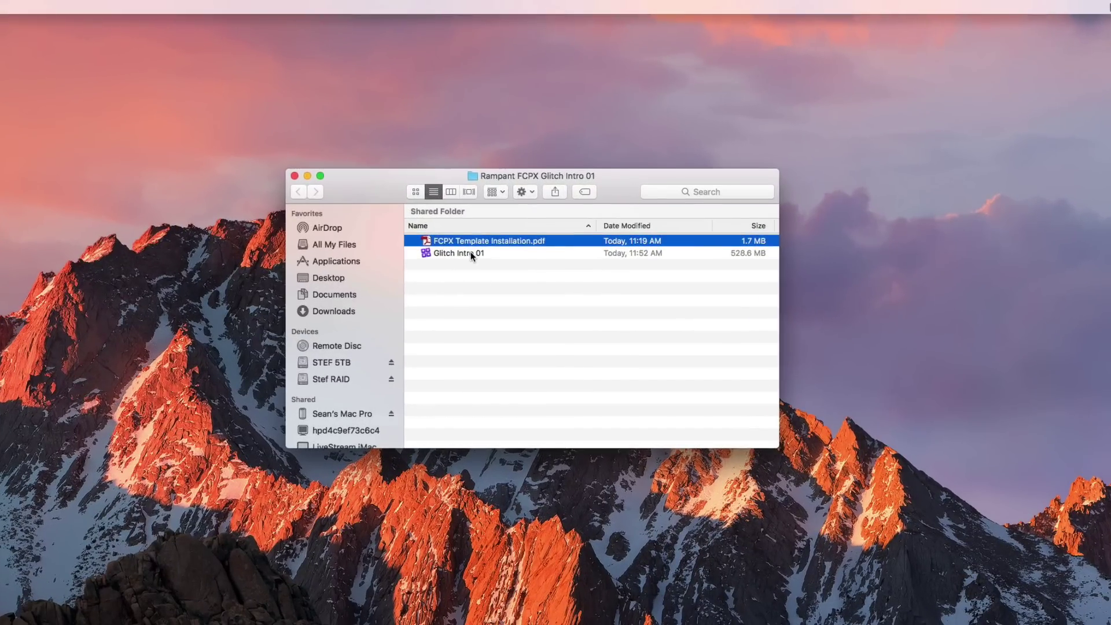
# Step: Duplicate Glitch Intro 01 as 'Glitch Intro 01 copy' and deselect it
pyautogui.rightClick(460, 255)
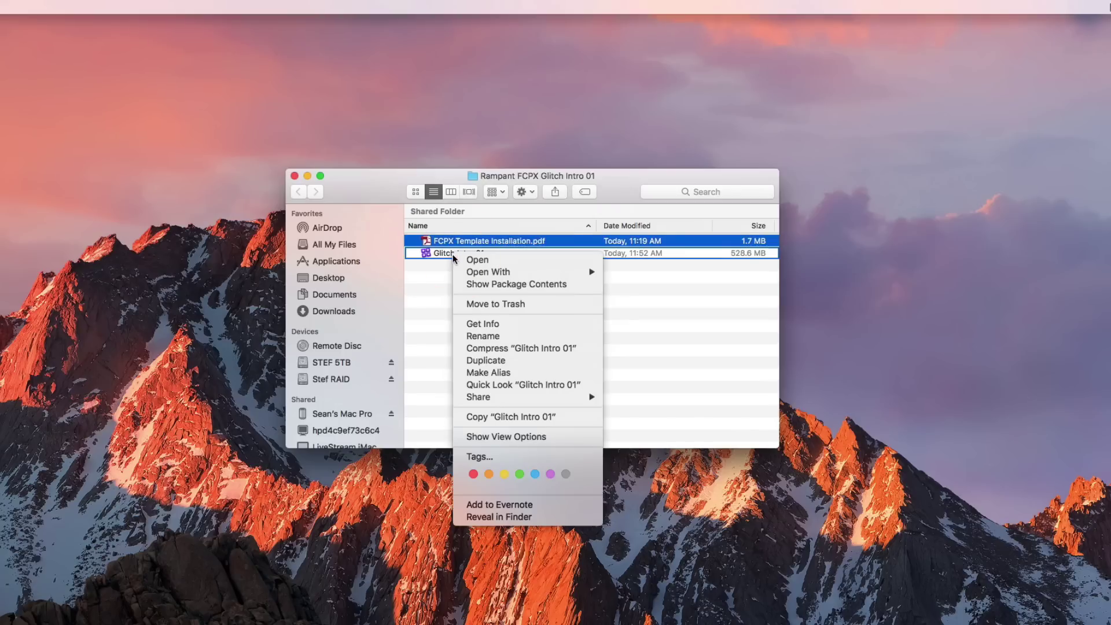
pyautogui.click(488, 359)
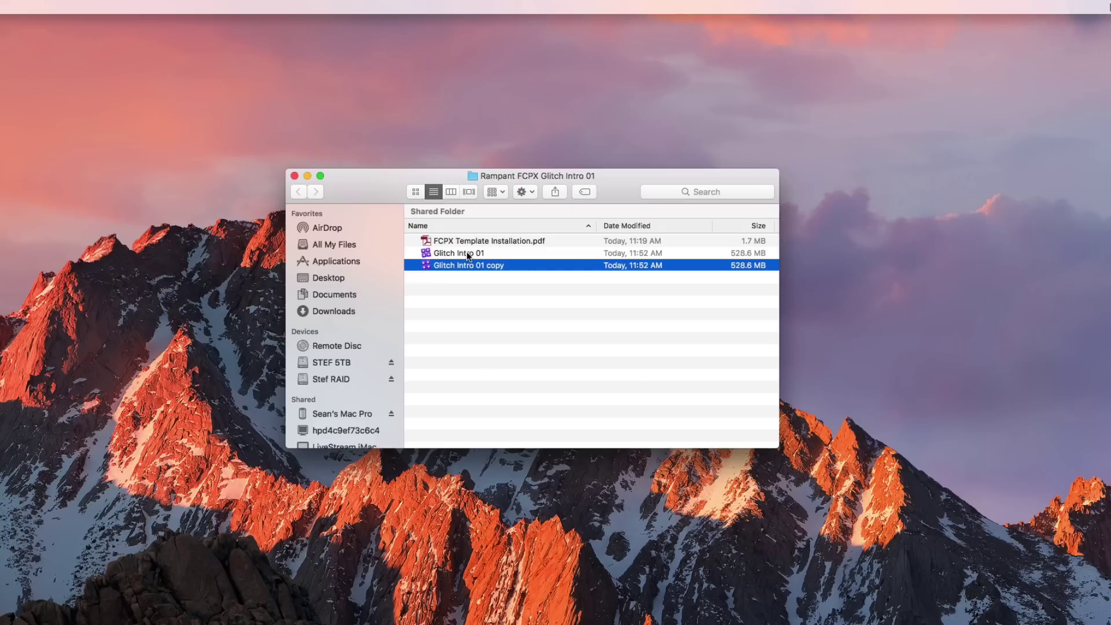
pyautogui.click(453, 300)
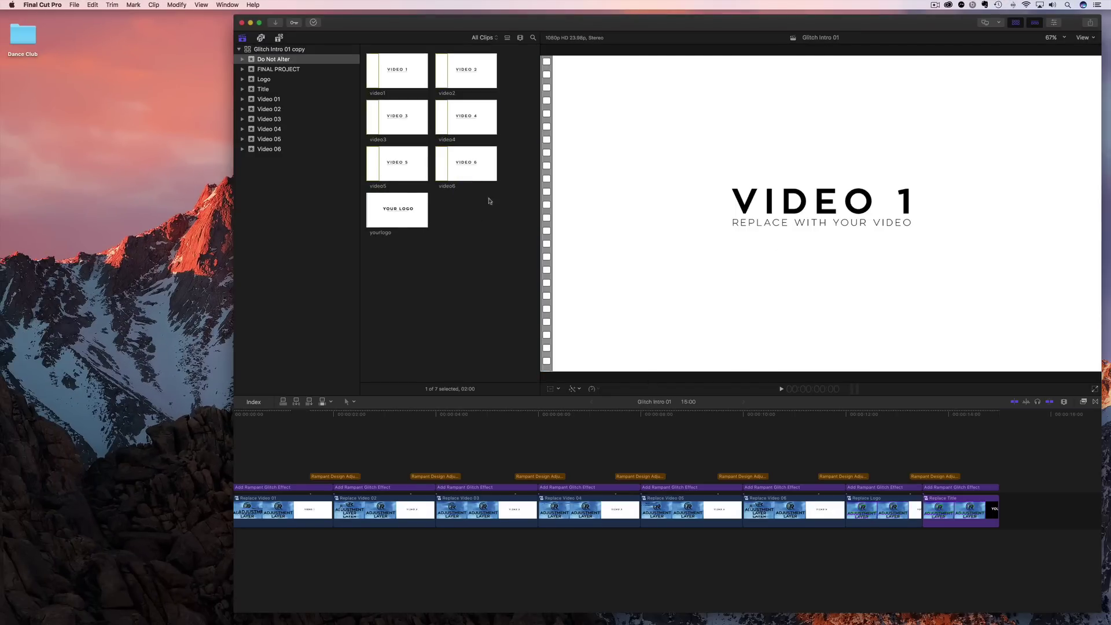
# Step: Play the Glitch Intro 01 copy template timeline, stop it, and return to the start
pyautogui.hscroll(-2, 249, 422)
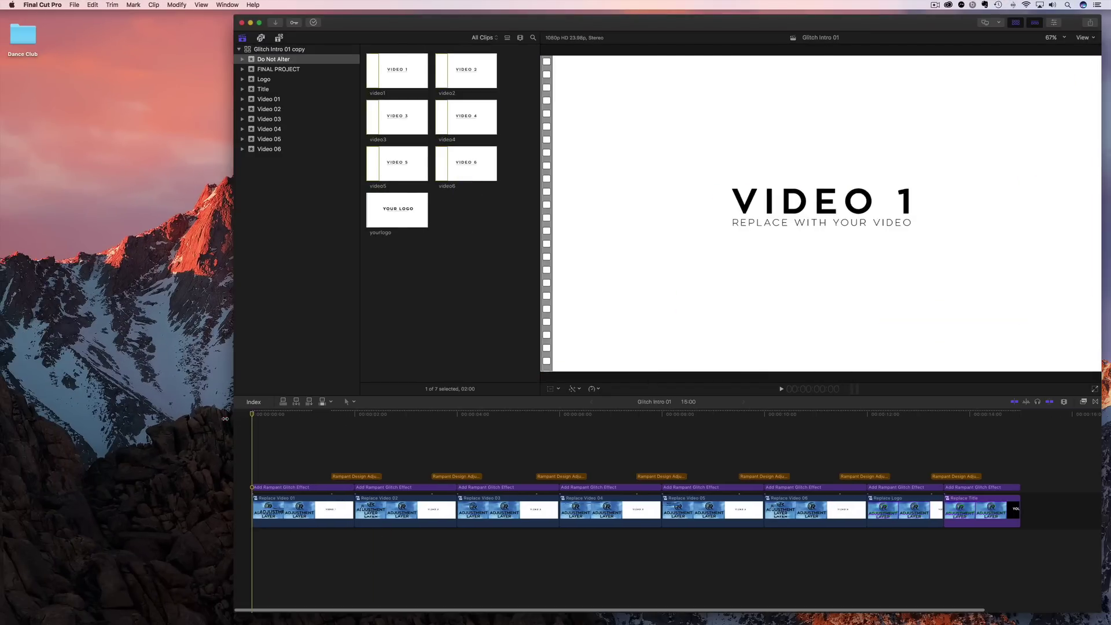
pyautogui.press('space')
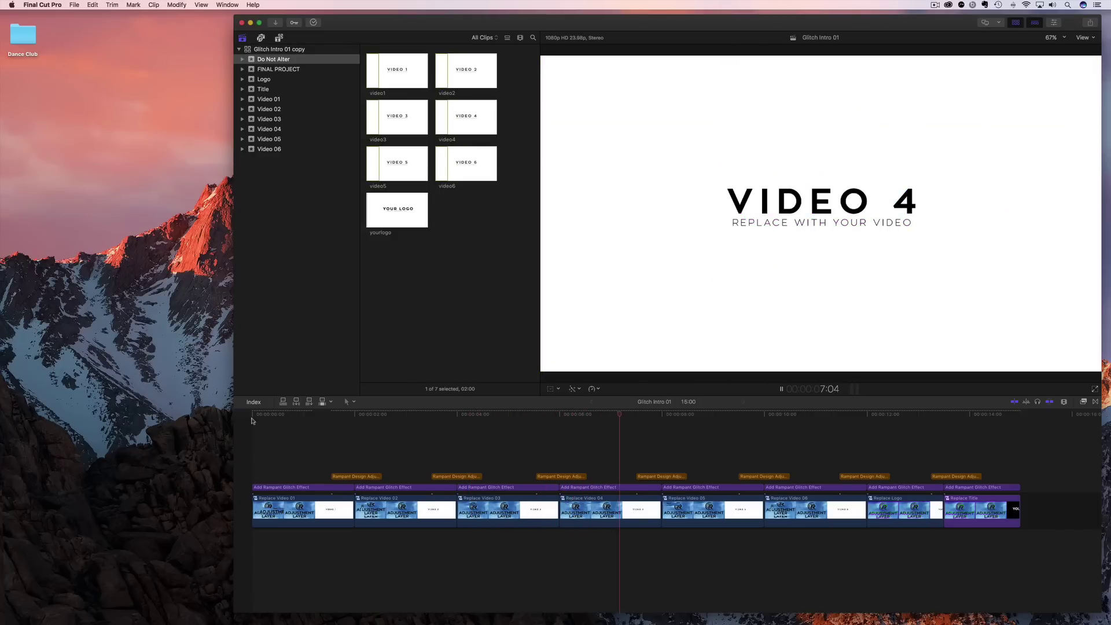
pyautogui.press('space')
pyautogui.click(232, 413)
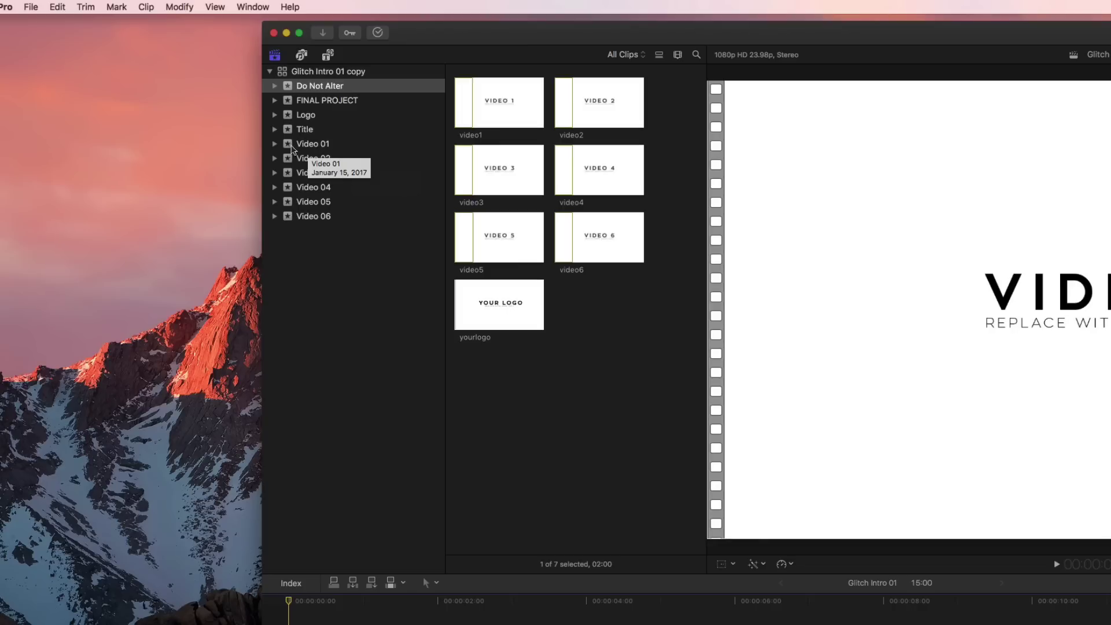
# Step: Arrange the Dance Club window and import Cocktail_1 and DJ_Mix_2 into Video 01 and Video 02
pyautogui.click(300, 149)
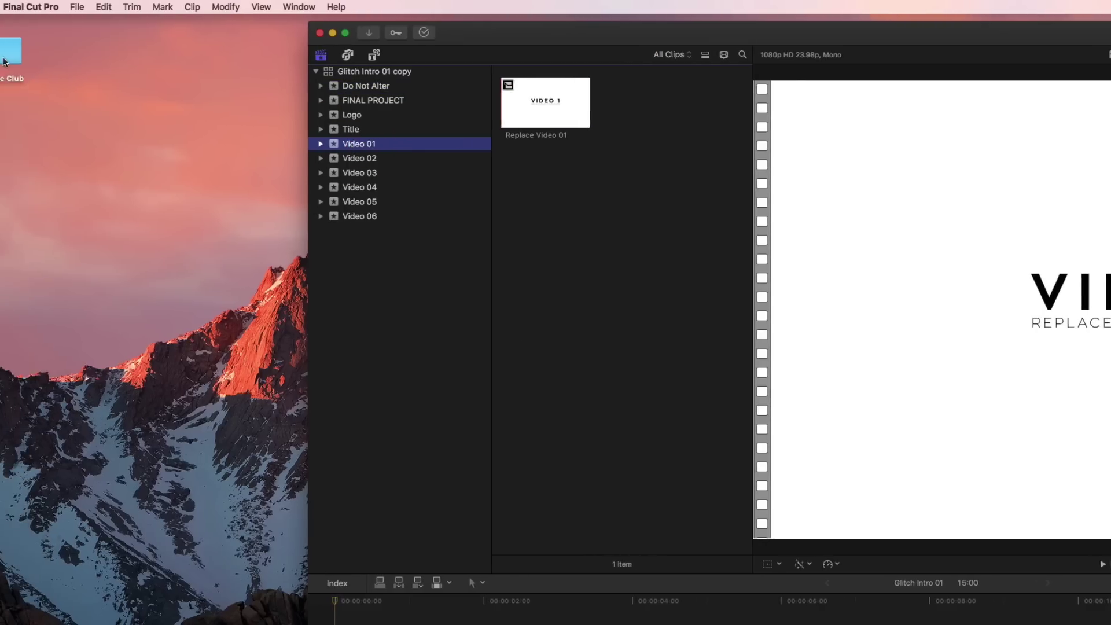
pyautogui.click(0, 58)
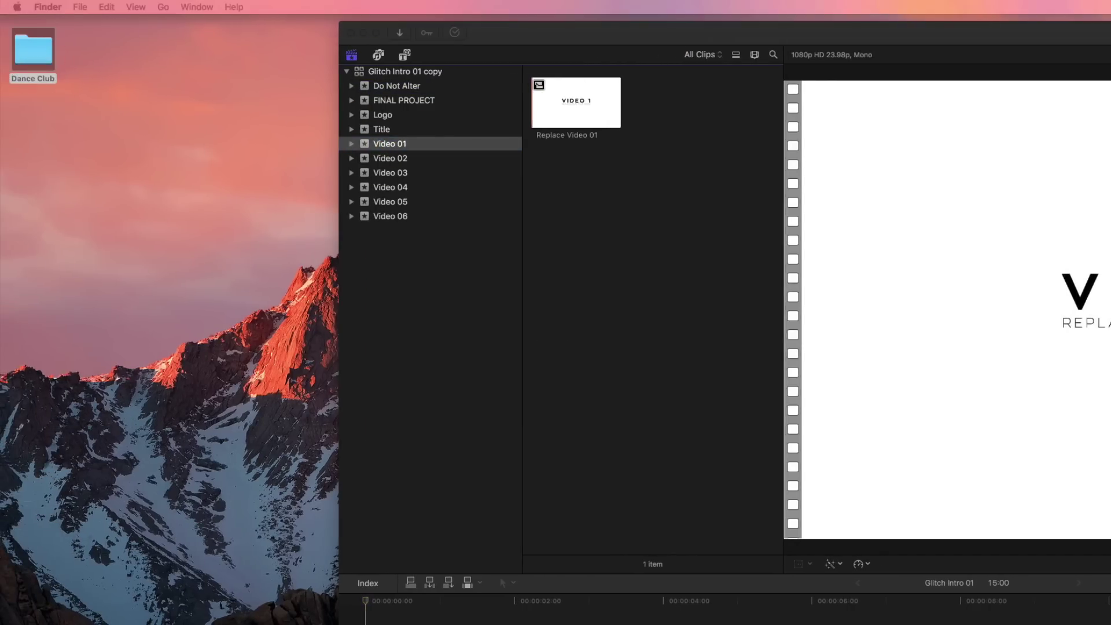
pyautogui.moveTo(519, 522); pyautogui.dragTo(312, 568)
pyautogui.moveTo(215, 245); pyautogui.dragTo(217, 151)
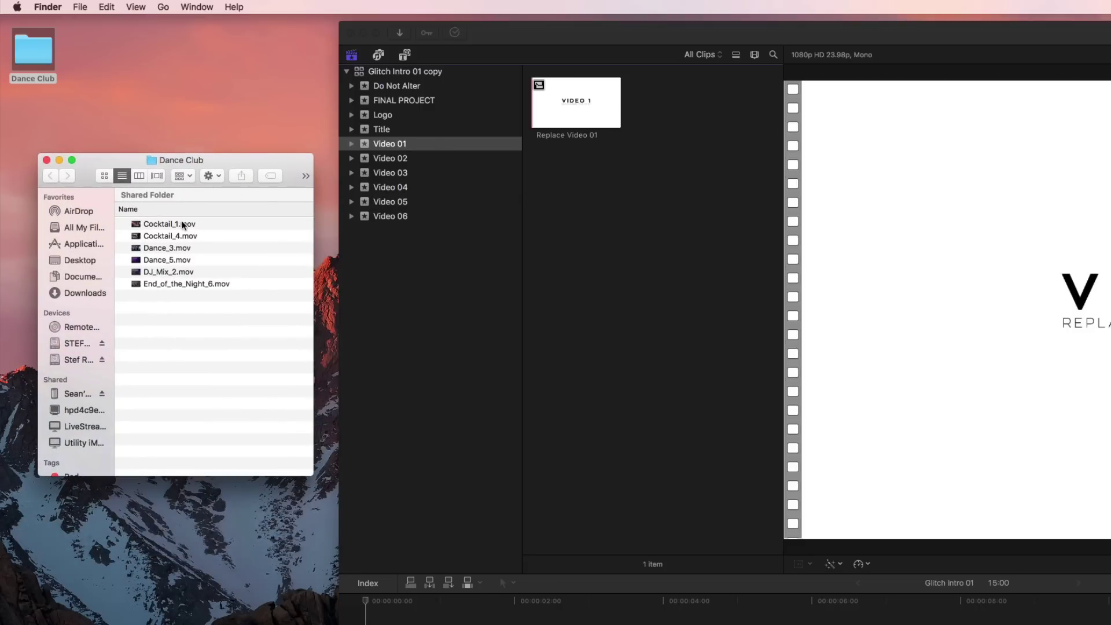
pyautogui.moveTo(183, 224); pyautogui.dragTo(674, 238)
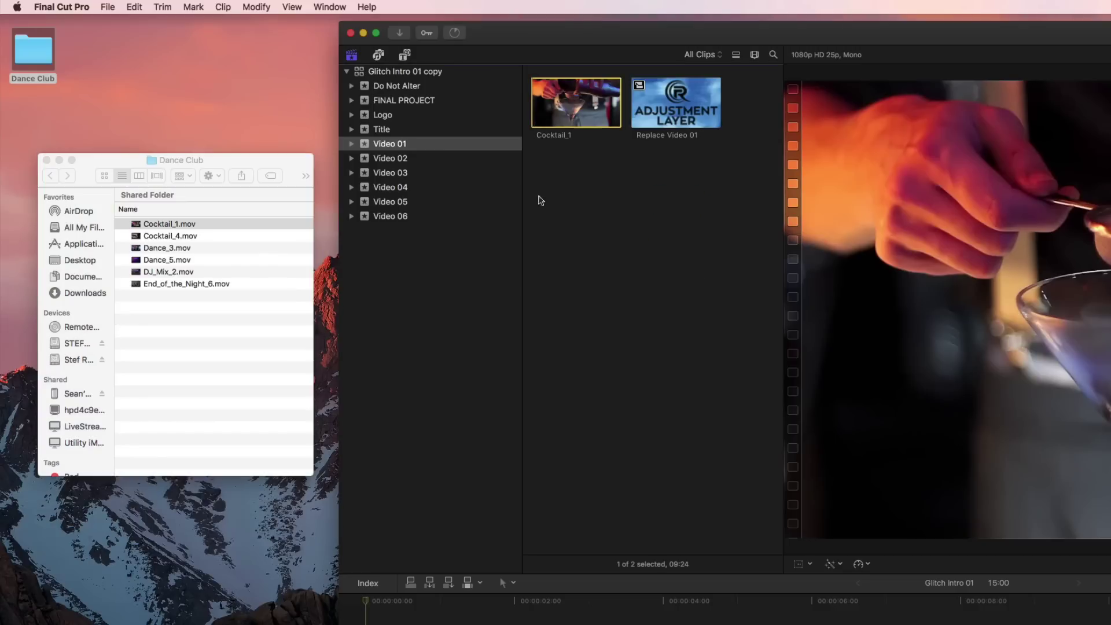
pyautogui.click(385, 160)
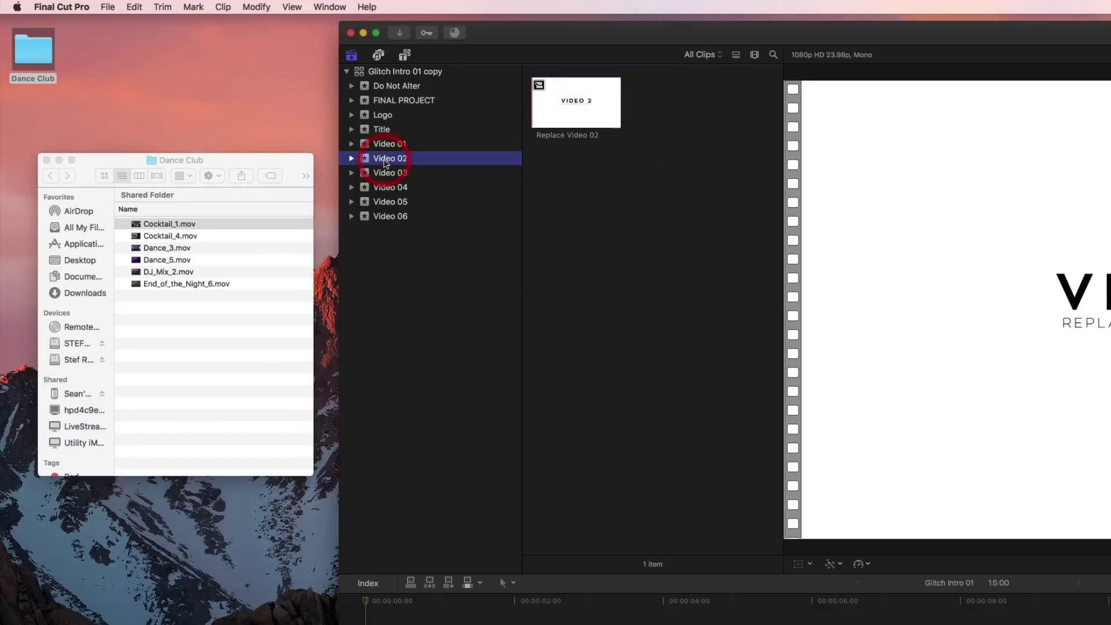
pyautogui.click(170, 268)
pyautogui.moveTo(173, 271); pyautogui.dragTo(626, 288)
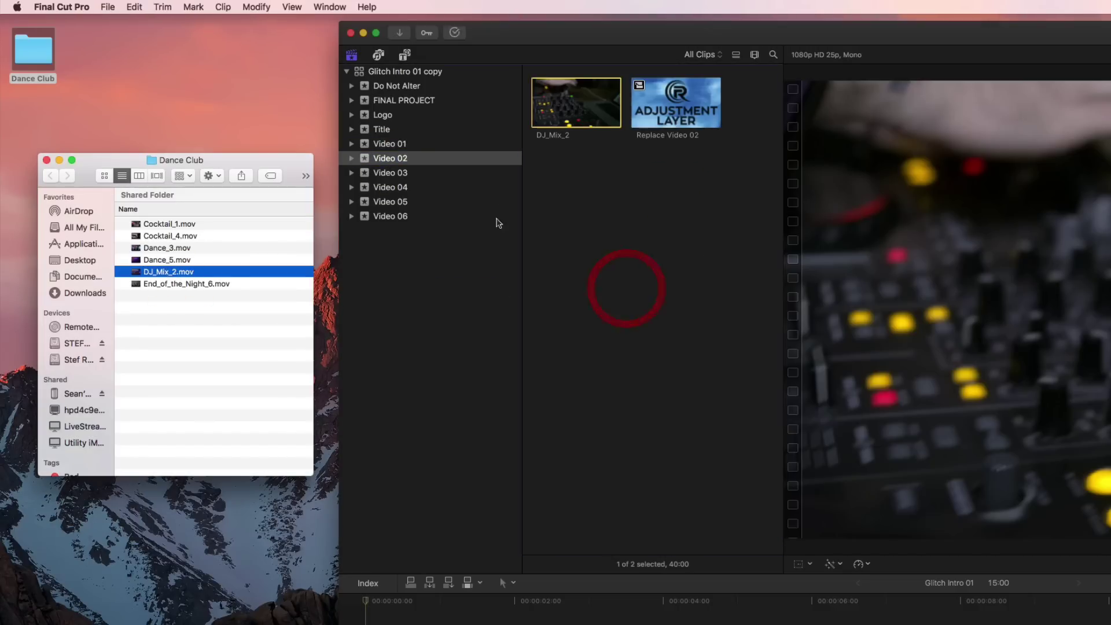
# Step: Import Dance_3, Cocktail_4, Dance_5 and End_of_the_Night_6 into events Video 03 through Video 06
pyautogui.click(391, 172)
pyautogui.moveTo(169, 249); pyautogui.dragTo(620, 231)
pyautogui.click(391, 187)
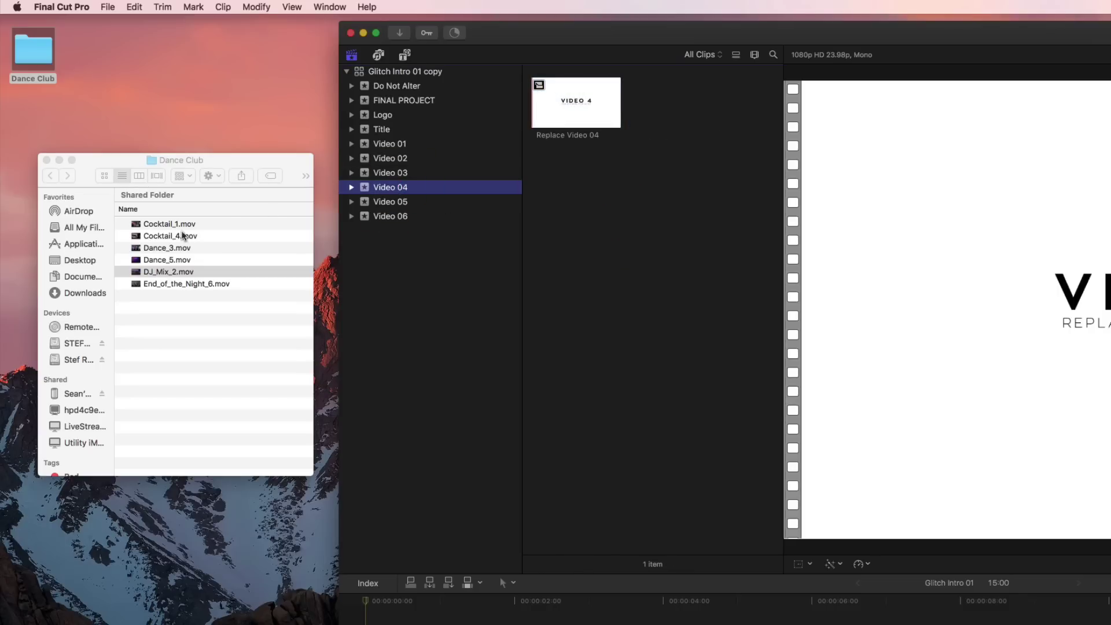
pyautogui.moveTo(183, 236); pyautogui.dragTo(612, 250)
pyautogui.click(390, 202)
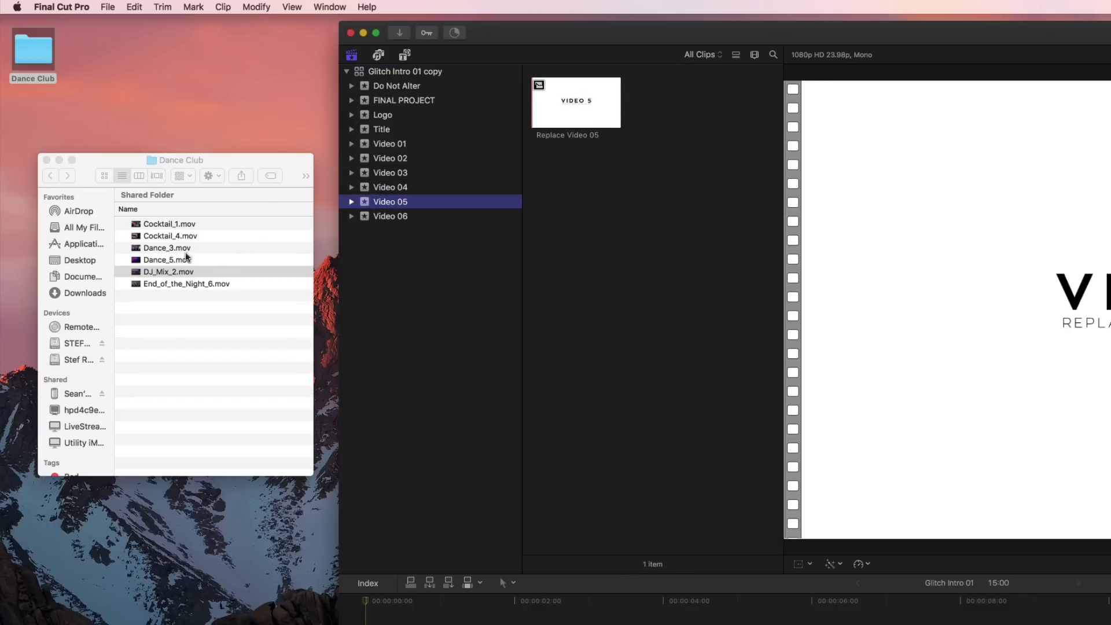
pyautogui.moveTo(187, 257); pyautogui.dragTo(676, 251)
pyautogui.click(390, 216)
pyautogui.moveTo(234, 286); pyautogui.dragTo(669, 275)
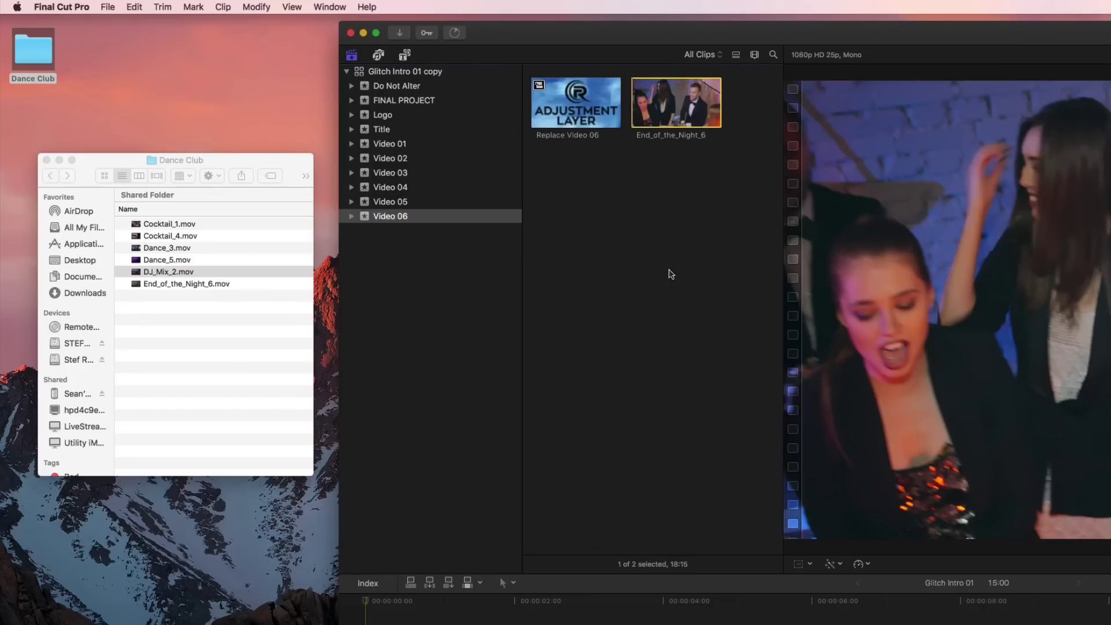
pyautogui.click(384, 116)
# Step: Search Finder for 'rampant bug' to find the Rampant bug logo images
pyautogui.click(253, 158)
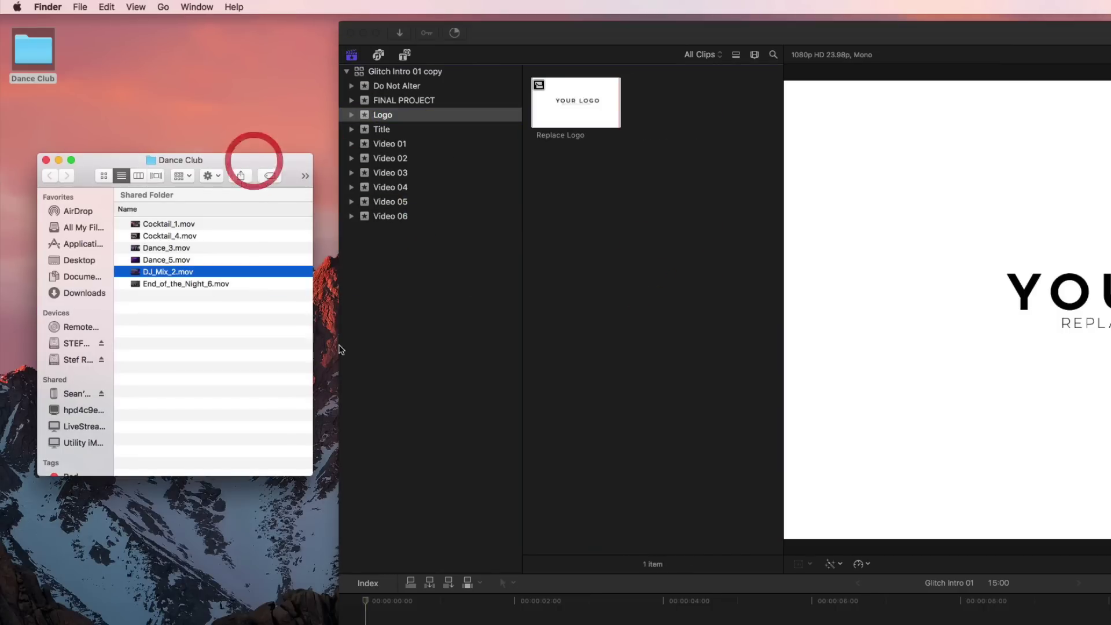
pyautogui.moveTo(307, 470); pyautogui.dragTo(579, 510)
pyautogui.click(488, 181)
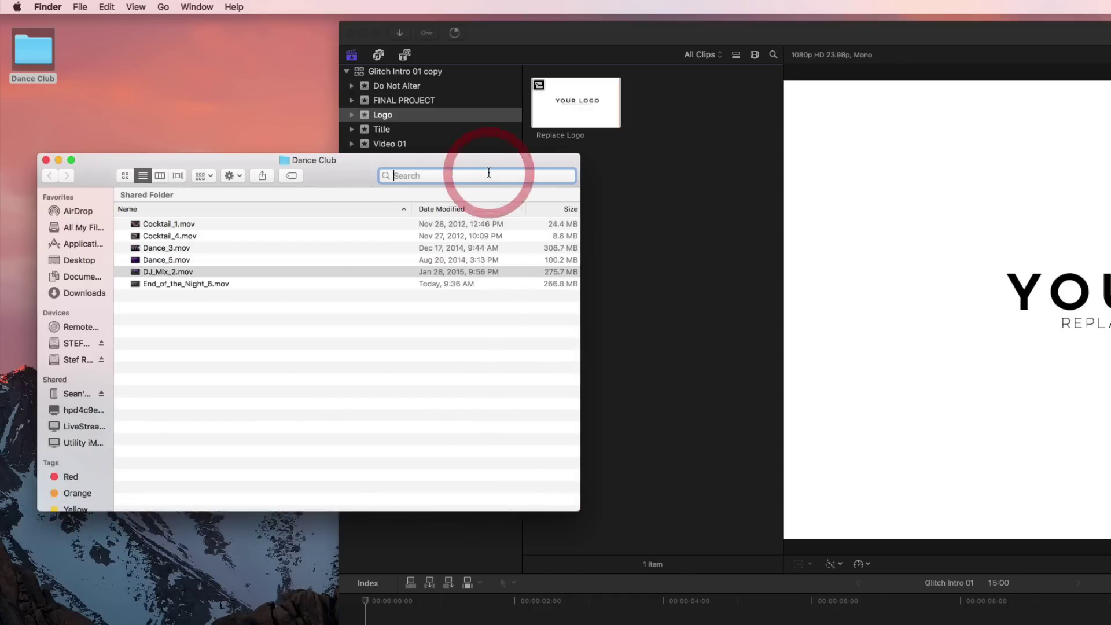
pyautogui.write('rampant bug')
pyautogui.press('Return')
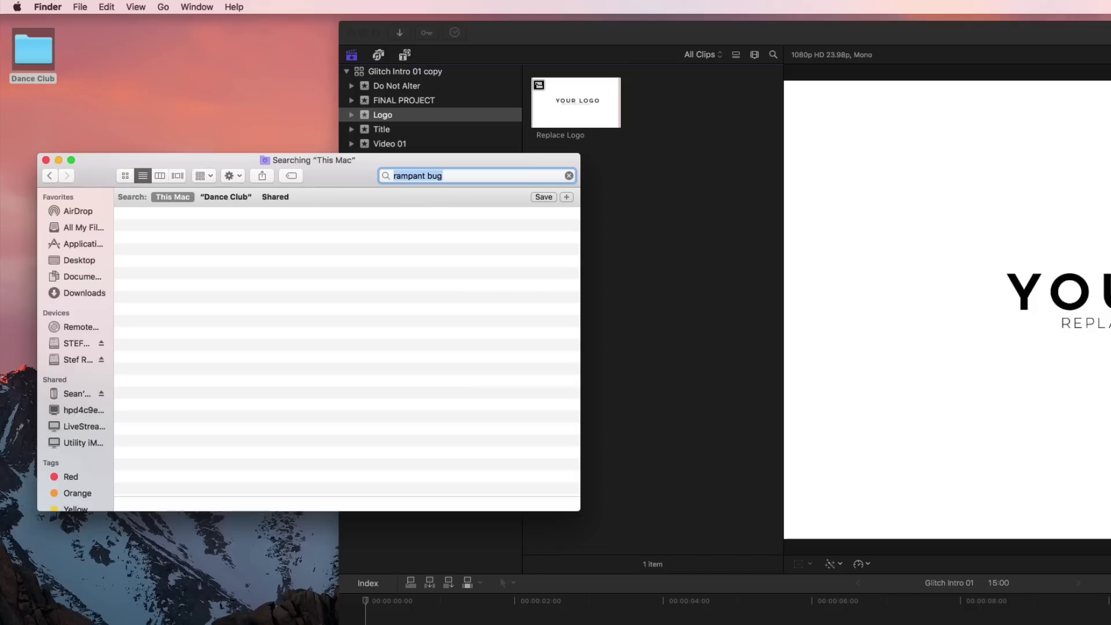
pyautogui.scroll(-10, 281, 347)
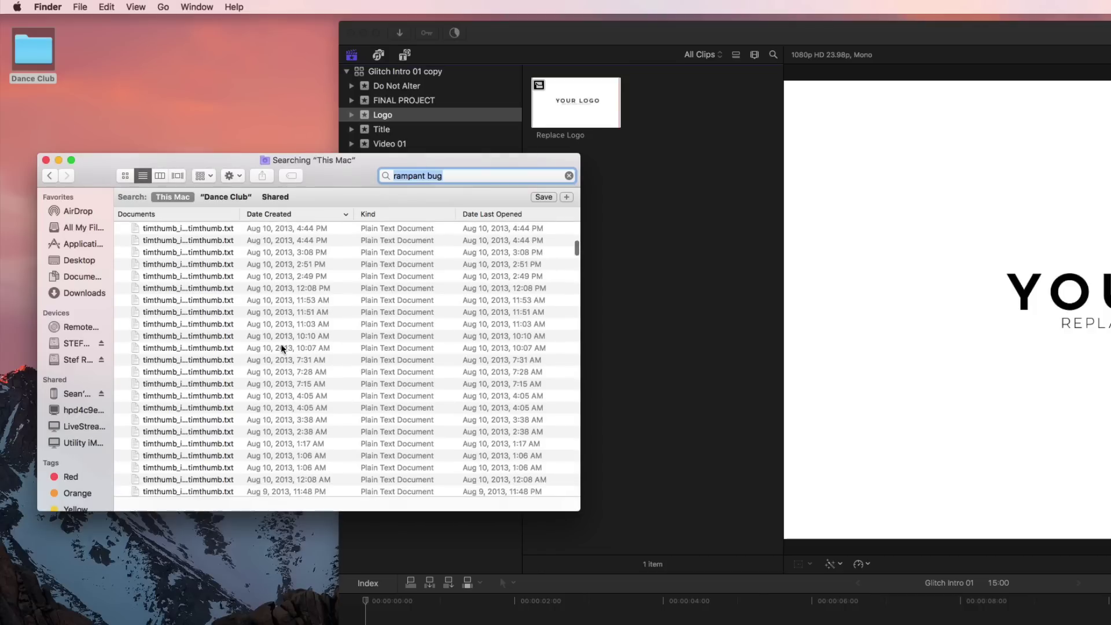
pyautogui.scroll(-3, 280, 343)
# Step: Import Rampant-Design-Tools-Bug-K-white.png into the Logo event and close the Finder window
pyautogui.click(195, 378)
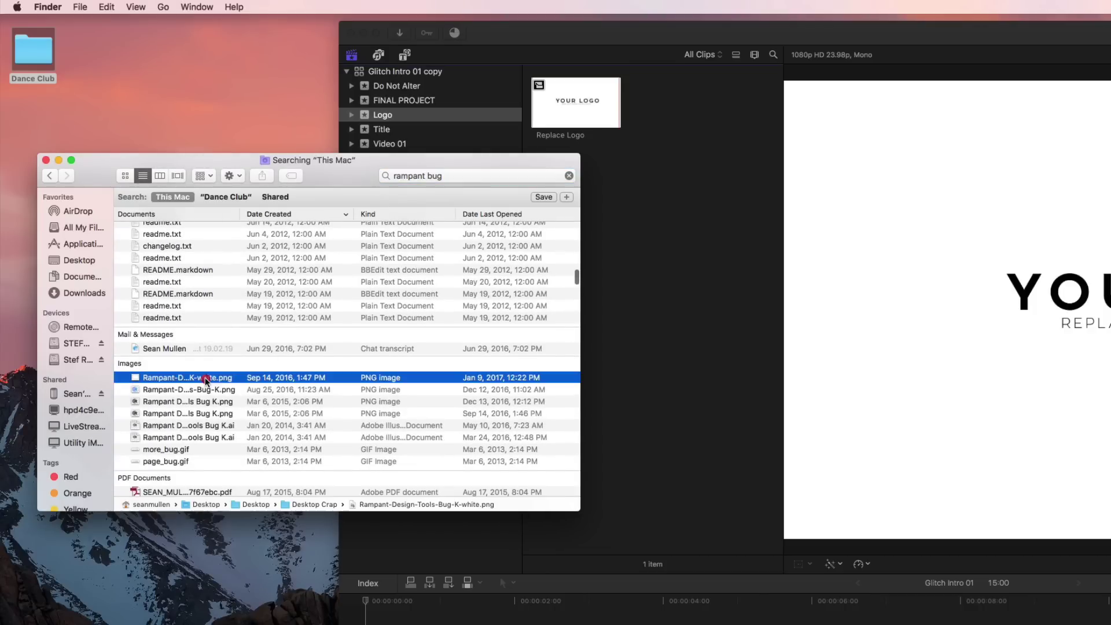
pyautogui.moveTo(195, 378); pyautogui.dragTo(670, 266)
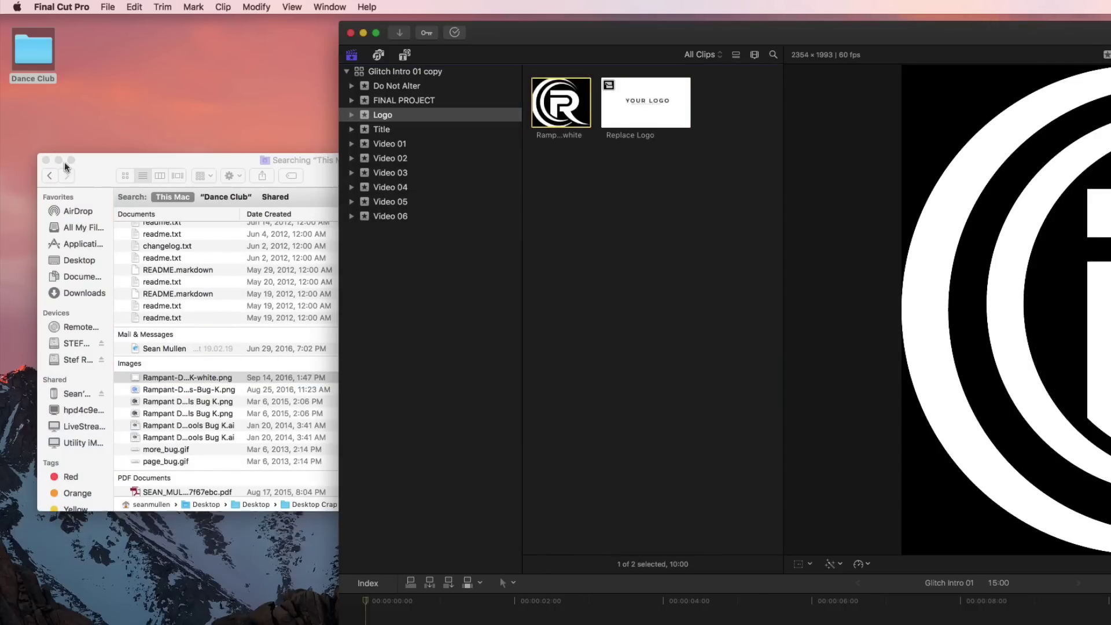
pyautogui.click(46, 160)
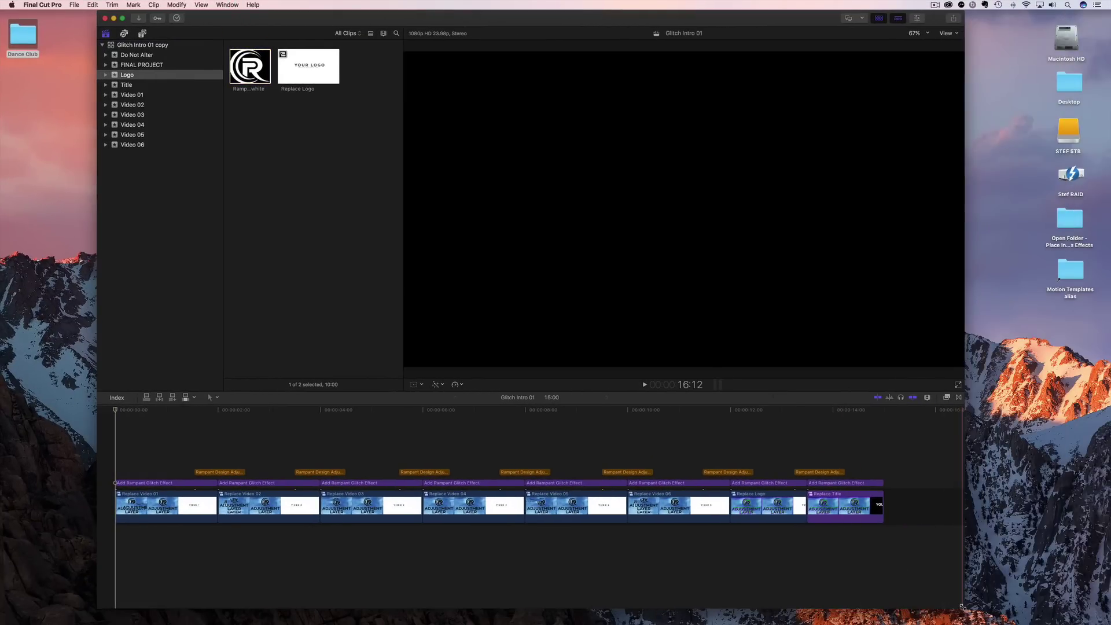
pyautogui.doubleClick(365, 22)
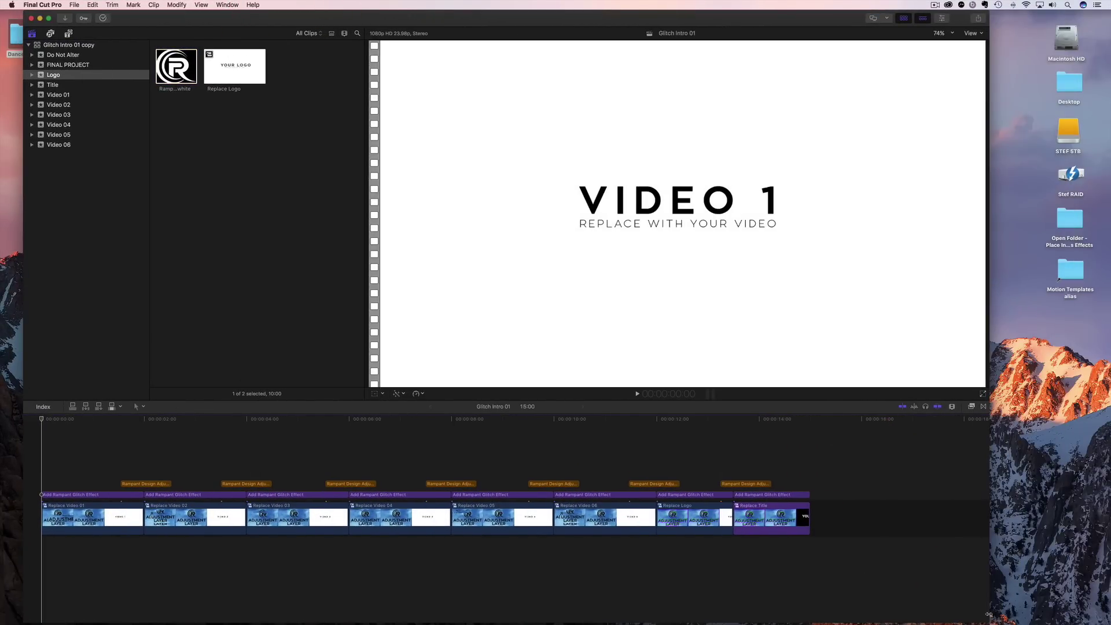
# Step: Put Cocktail_1 into Replace Video 01 and DJ_Mix_2 into Replace Video 02
pyautogui.moveTo(988, 621); pyautogui.dragTo(1021, 622)
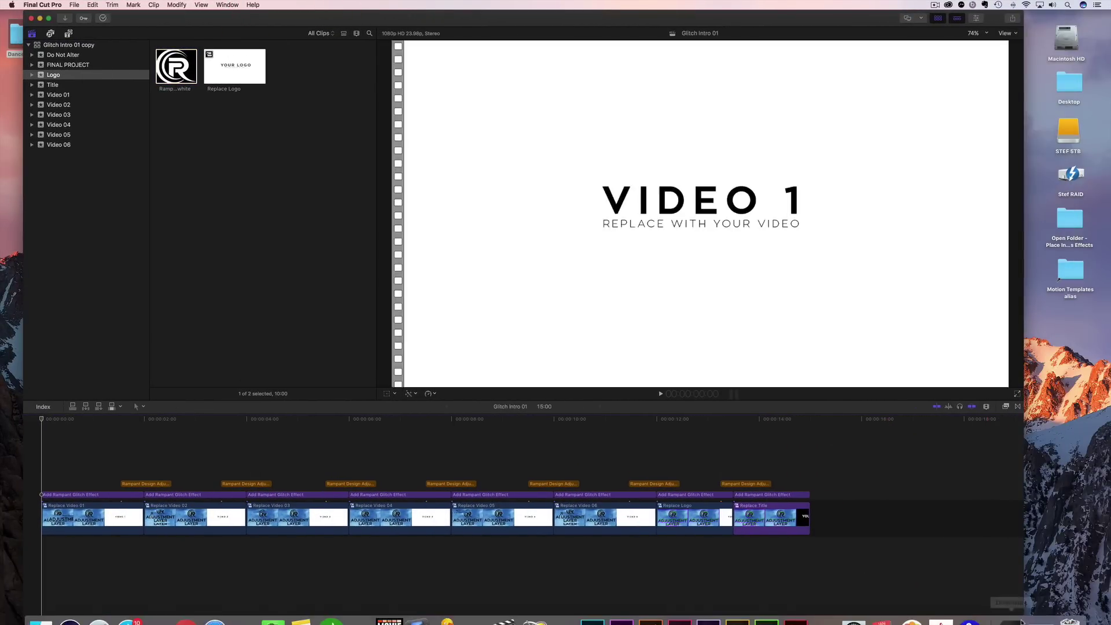
pyautogui.click(64, 95)
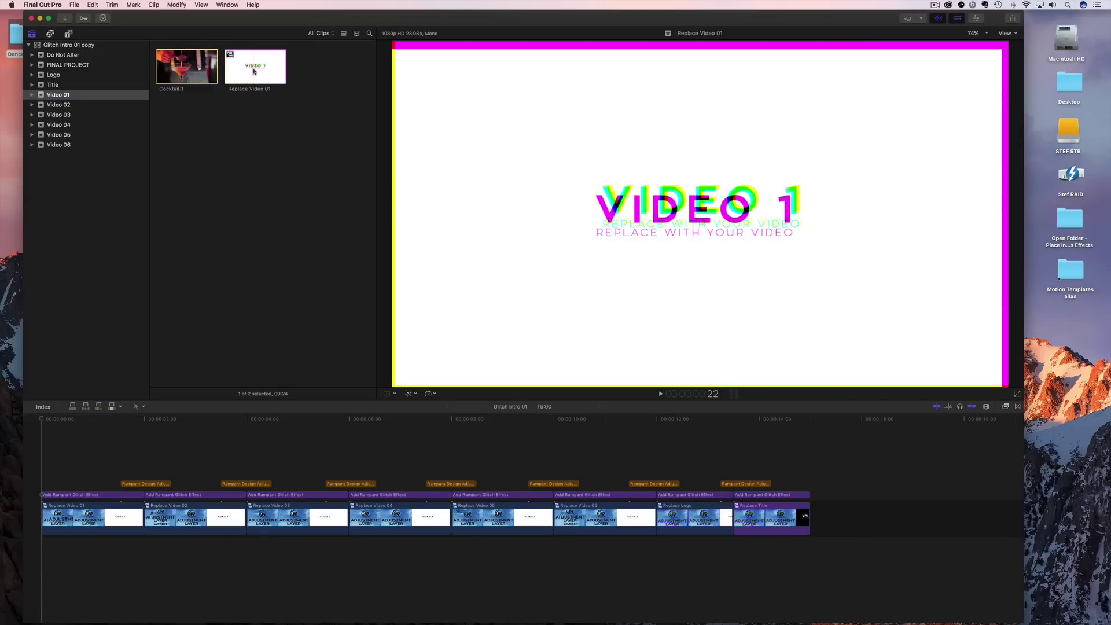
pyautogui.doubleClick(253, 70)
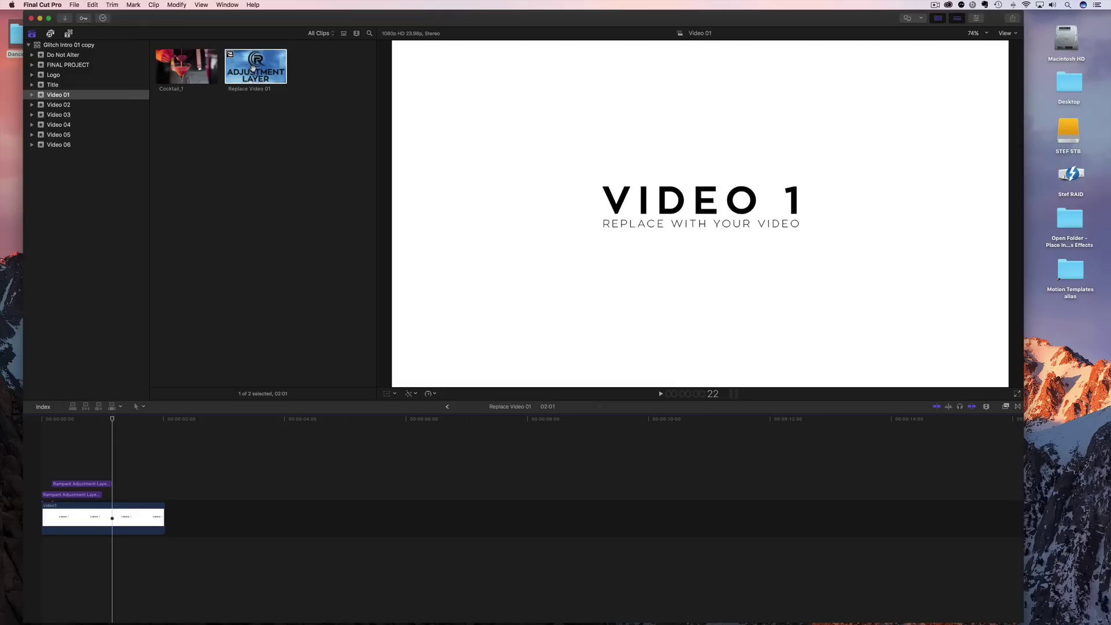
pyautogui.click(185, 67)
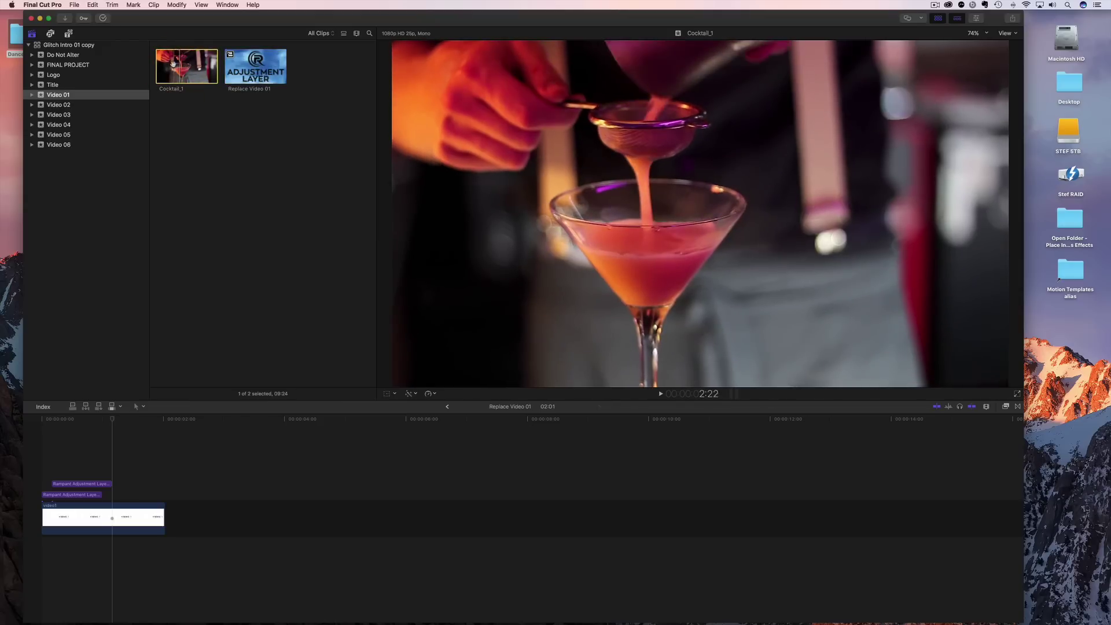
pyautogui.moveTo(185, 67); pyautogui.dragTo(46, 485)
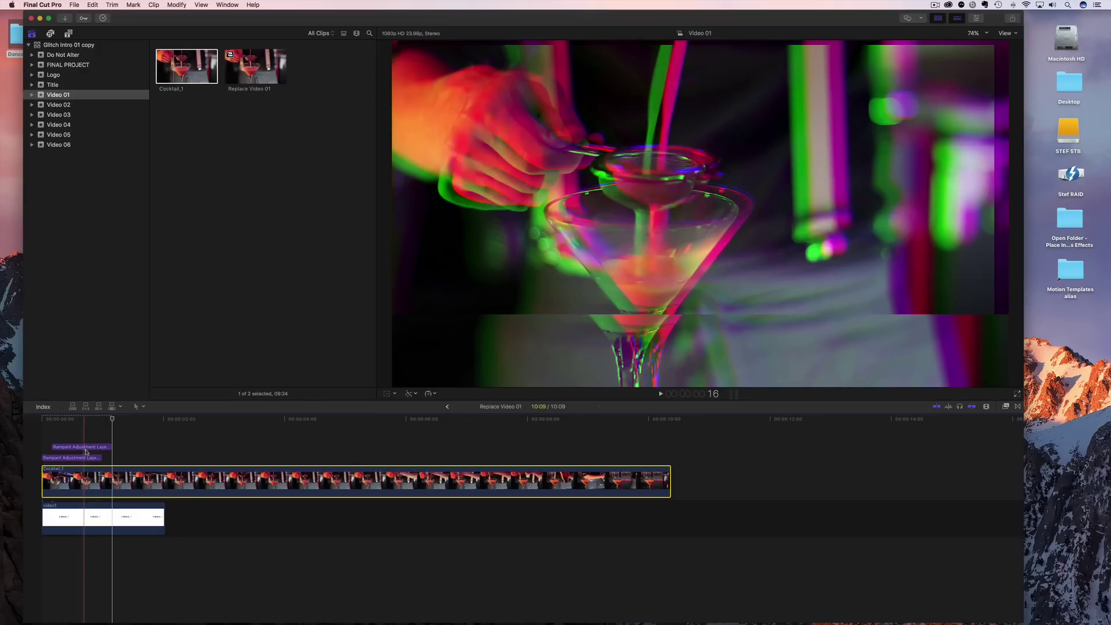
pyautogui.click(57, 104)
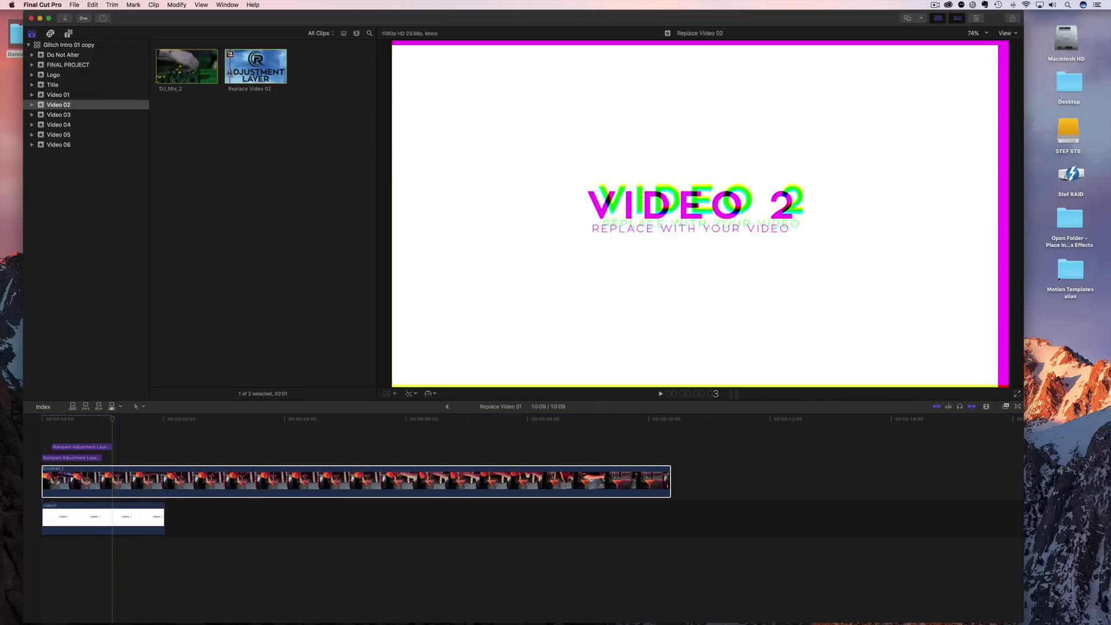
pyautogui.doubleClick(232, 70)
pyautogui.moveTo(210, 72); pyautogui.dragTo(43, 492)
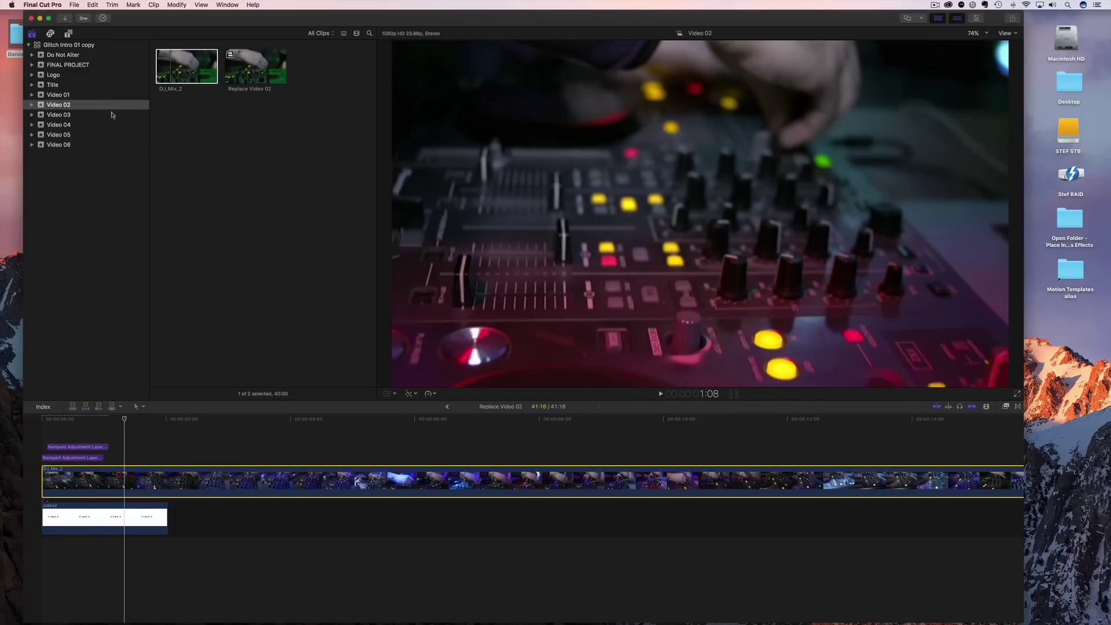
# Step: Put Dance_3 into Replace Video 03 and a short trimmed portion of Cocktail_4 into Replace Video 04
pyautogui.click(58, 115)
pyautogui.doubleClick(249, 74)
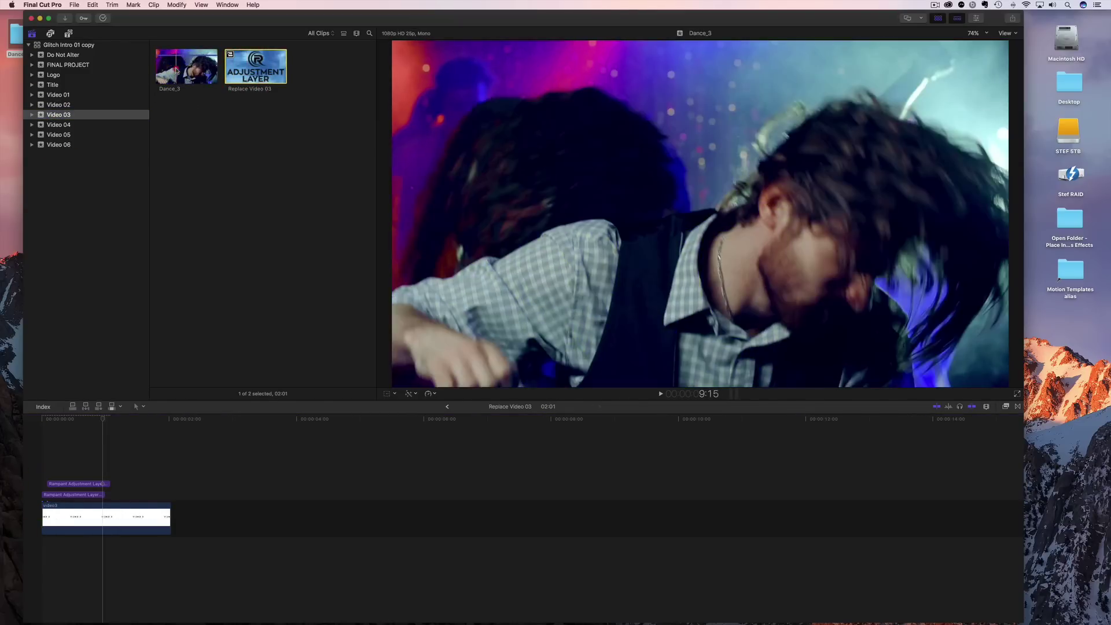
pyautogui.click(171, 68)
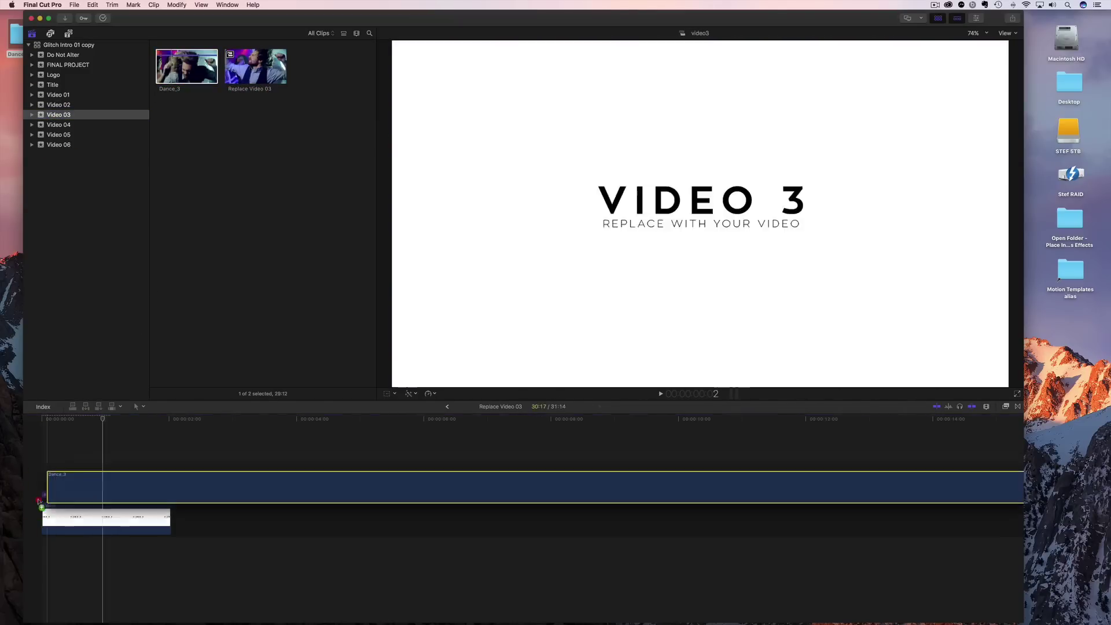
pyautogui.moveTo(39, 501); pyautogui.dragTo(42, 492)
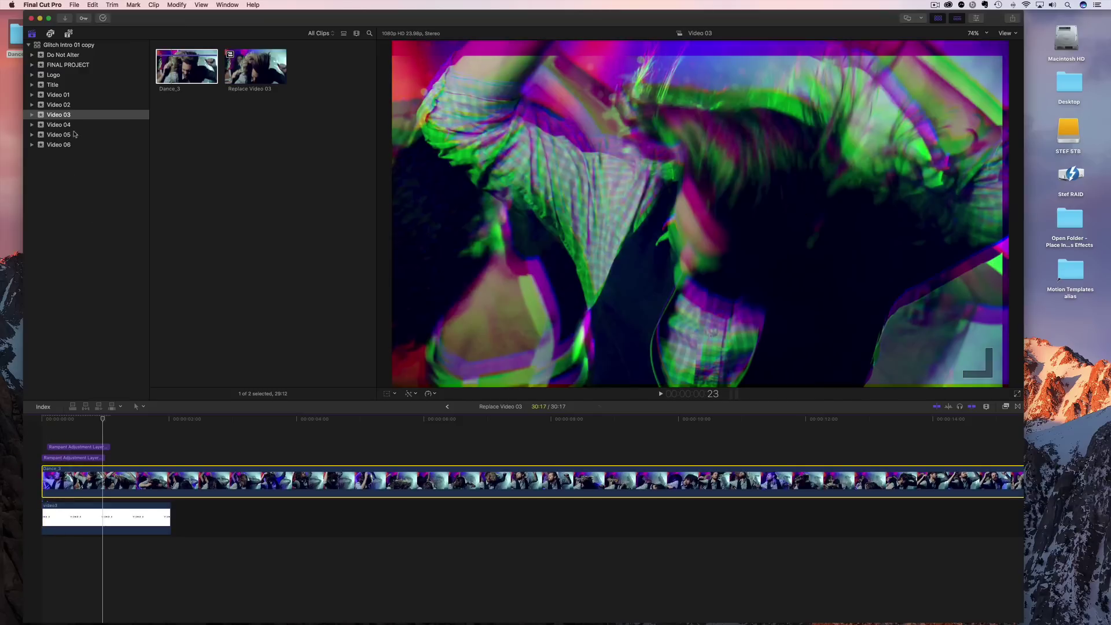
pyautogui.click(58, 125)
pyautogui.doubleClick(225, 71)
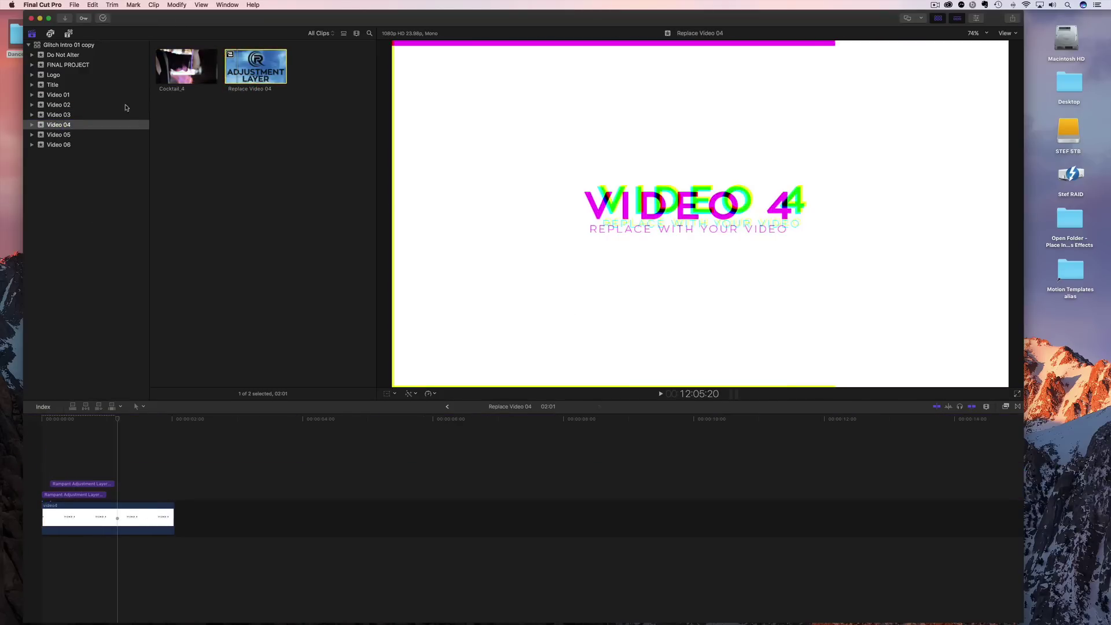
pyautogui.moveTo(185, 63); pyautogui.dragTo(91, 395)
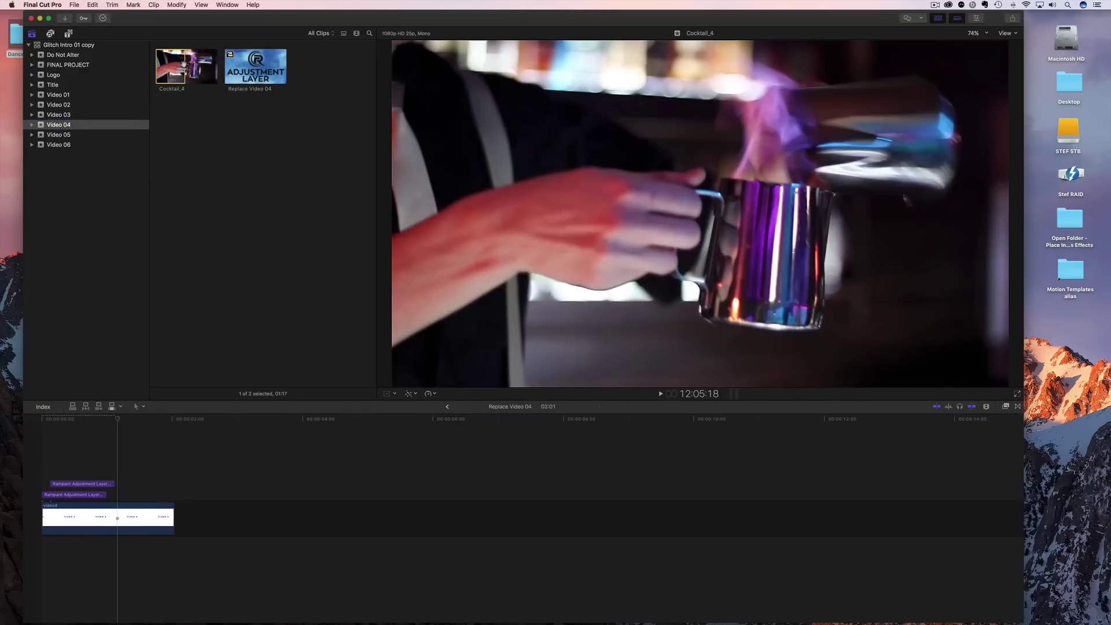
pyautogui.click(173, 62)
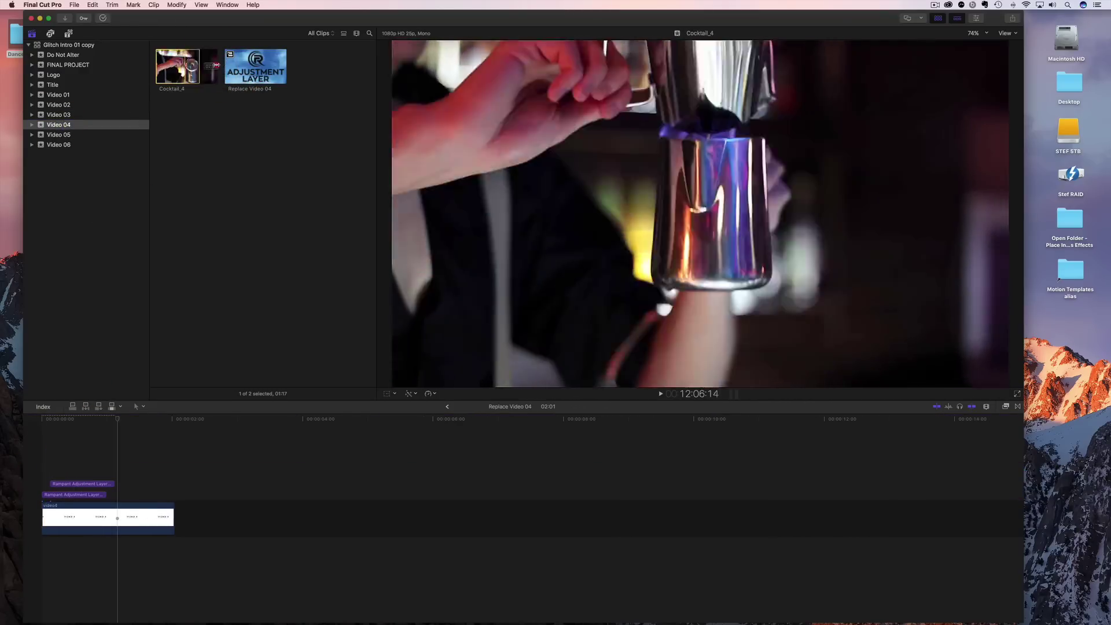
pyautogui.moveTo(147, 214); pyautogui.dragTo(48, 497)
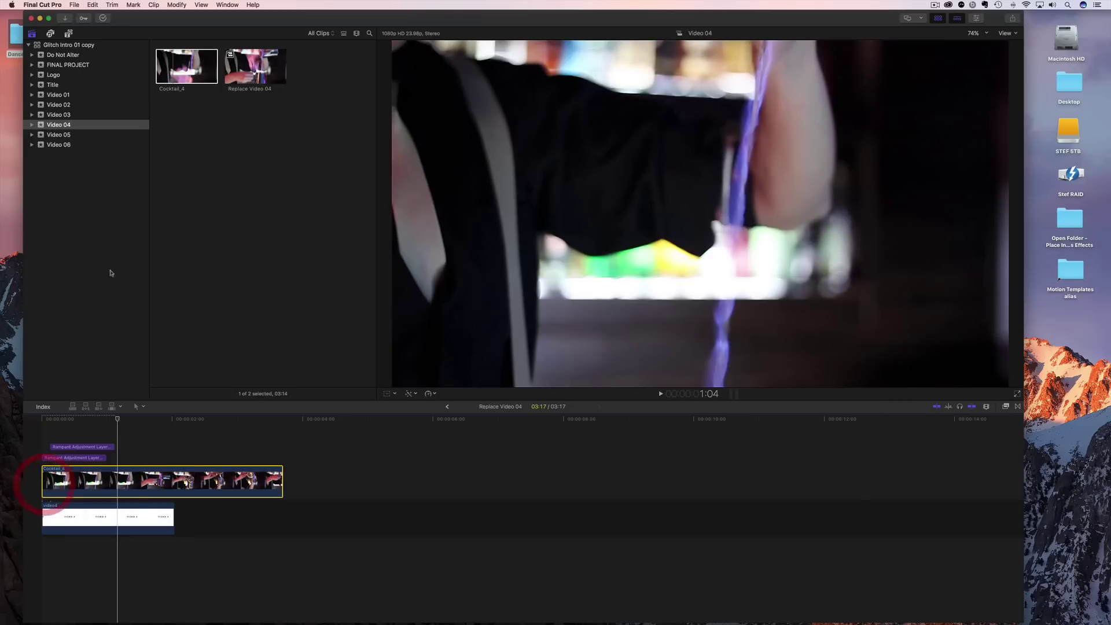
# Step: Put Dance_5 into Replace Video 05 and End_of_the_Night_6 into Replace Video 06
pyautogui.click(55, 134)
pyautogui.click(176, 69)
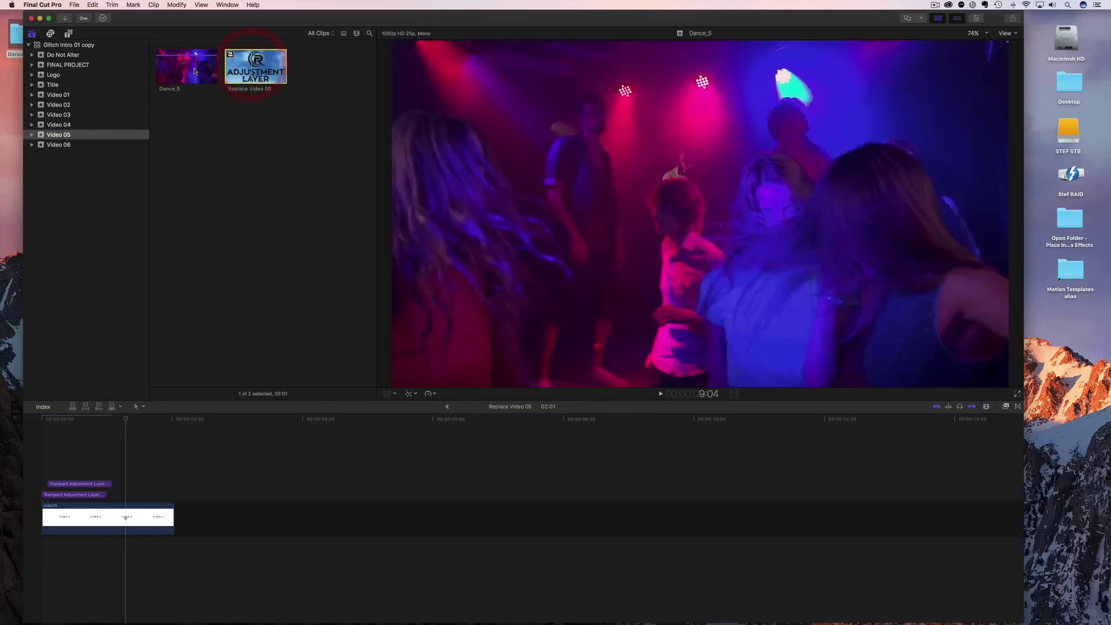
pyautogui.moveTo(175, 69); pyautogui.dragTo(41, 495)
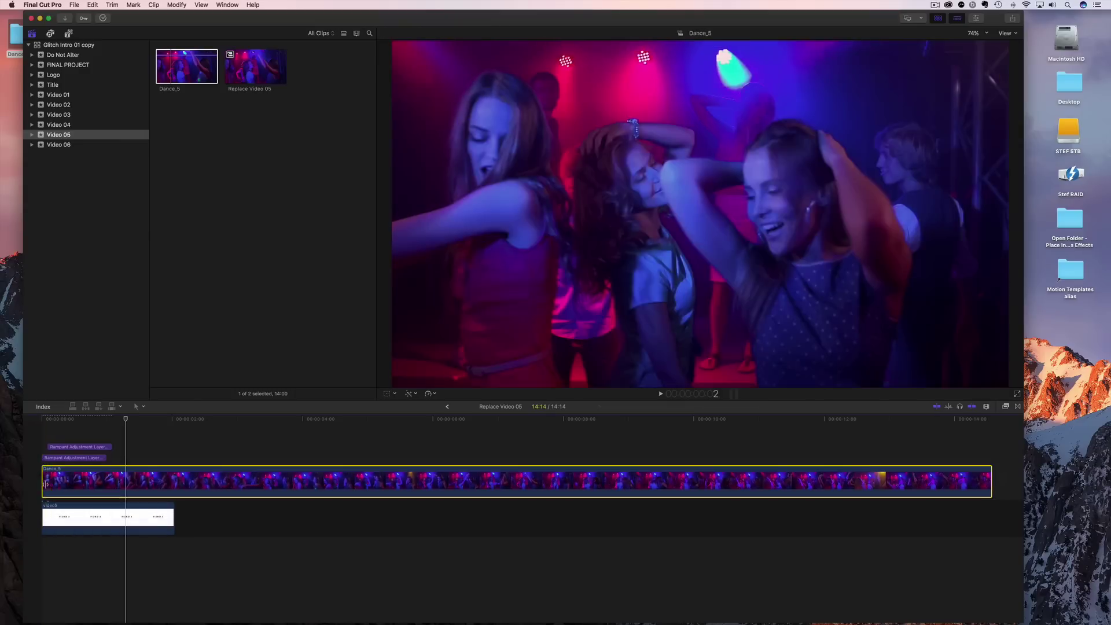
pyautogui.click(59, 145)
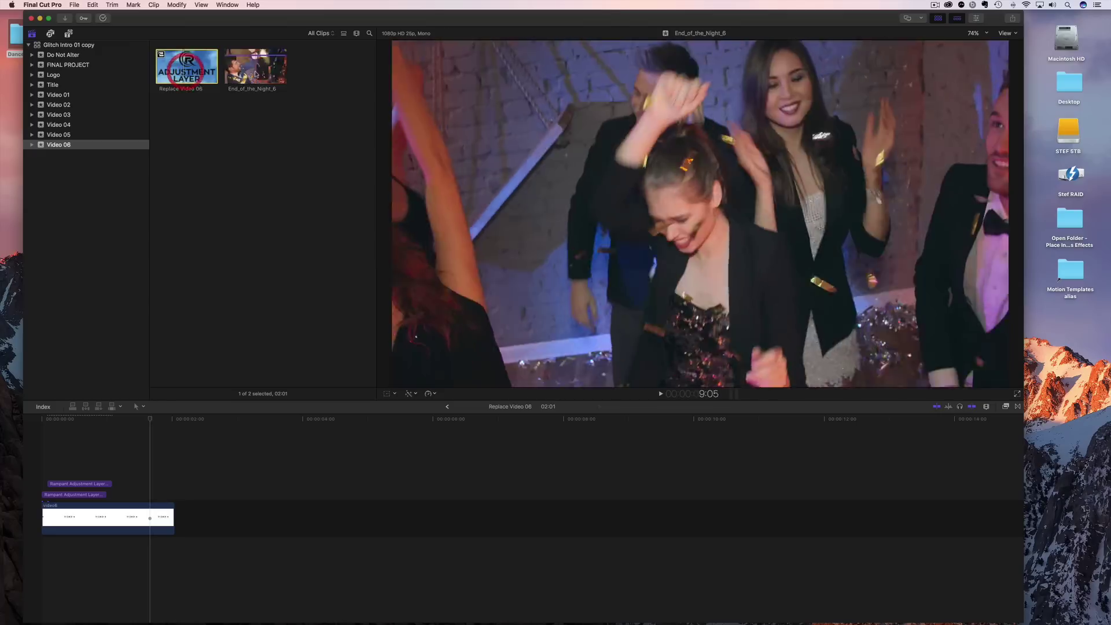
pyautogui.moveTo(255, 73); pyautogui.dragTo(33, 493)
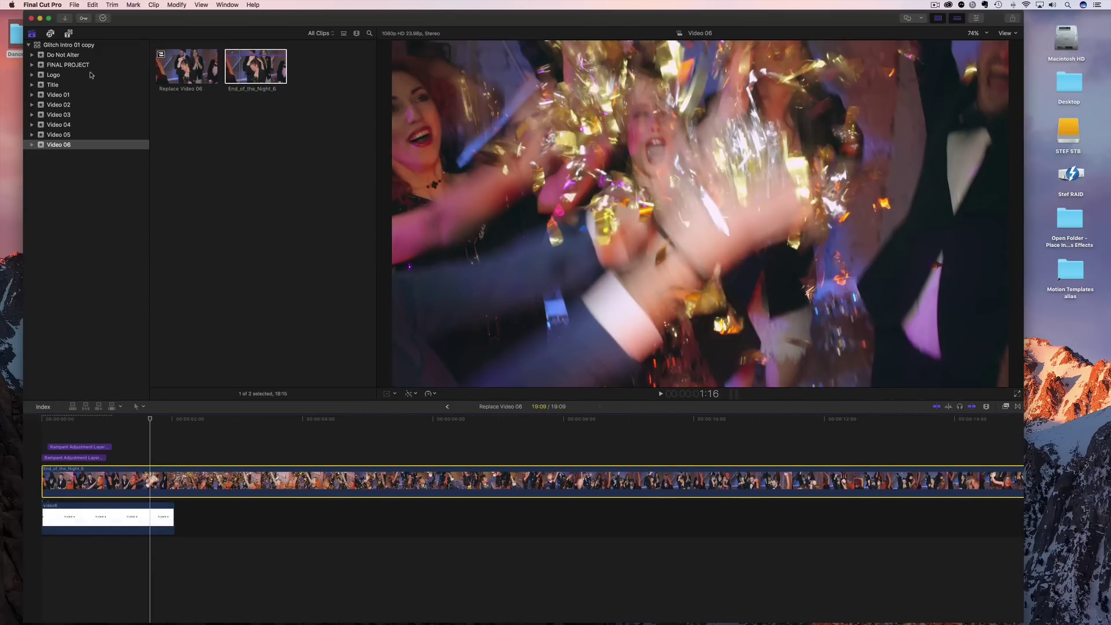
pyautogui.click(77, 65)
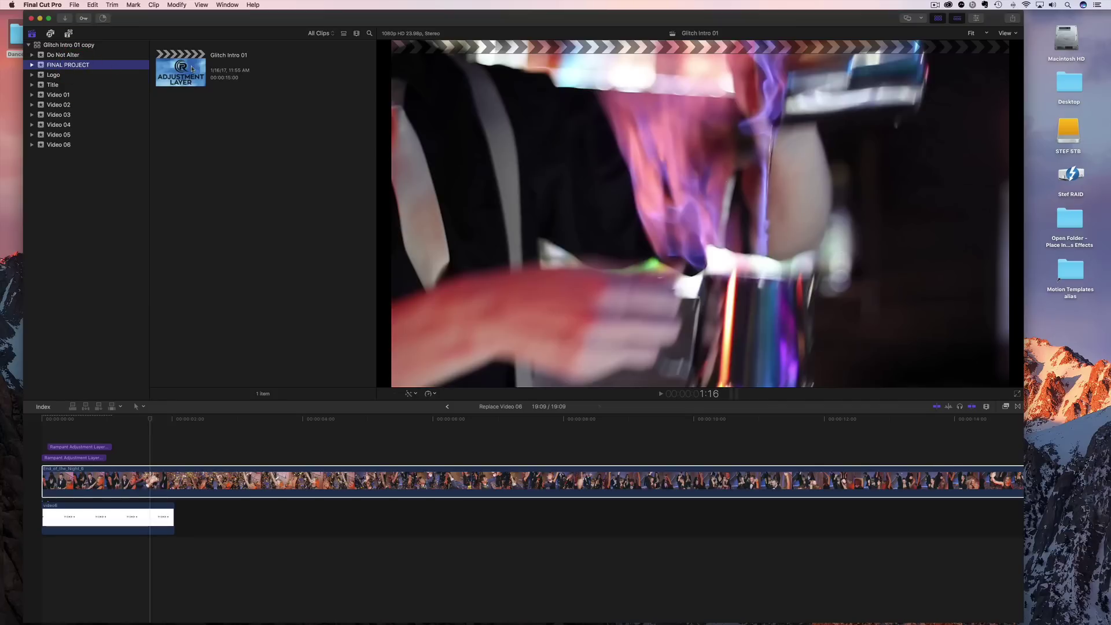
# Step: Open the Glitch Intro 01 project and play it from the start to check the party footage
pyautogui.doubleClick(180, 70)
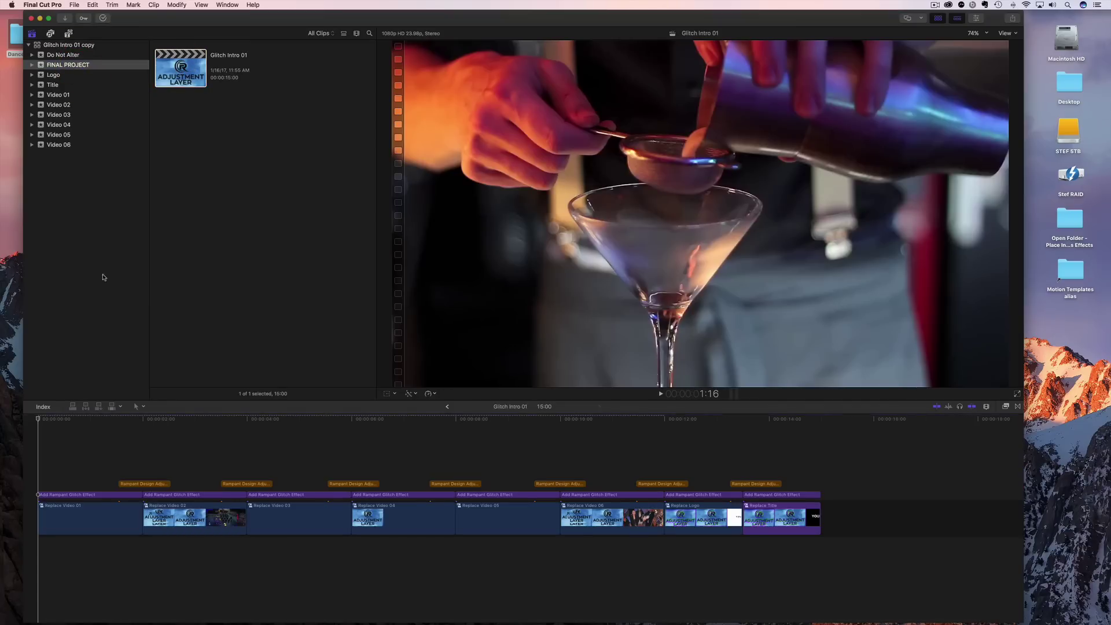
pyautogui.click(53, 420)
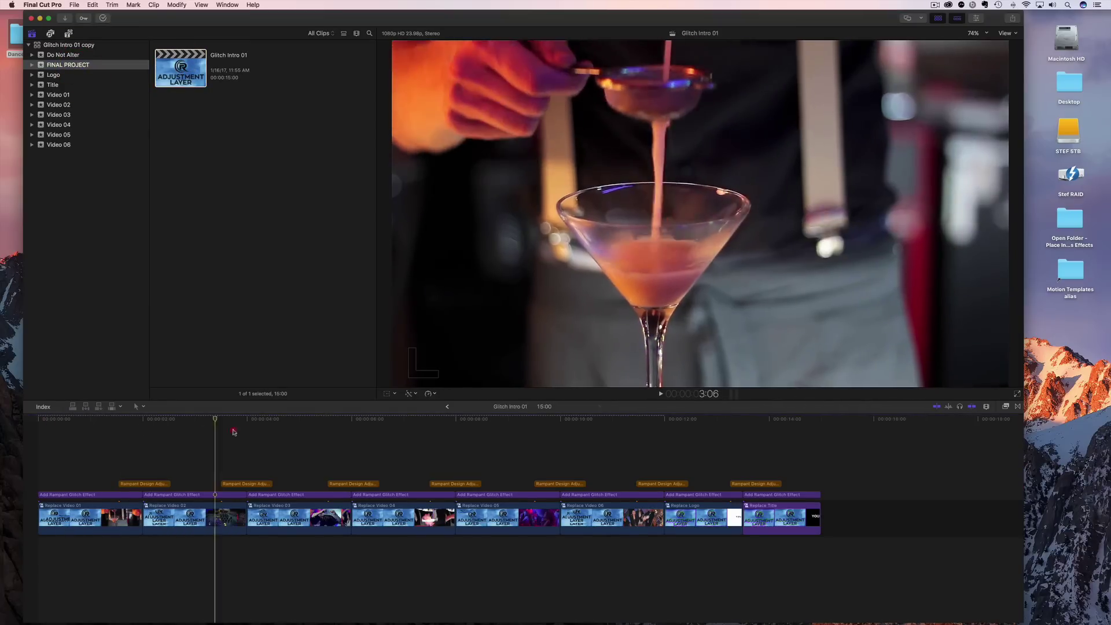
pyautogui.moveTo(233, 431); pyautogui.dragTo(32, 426)
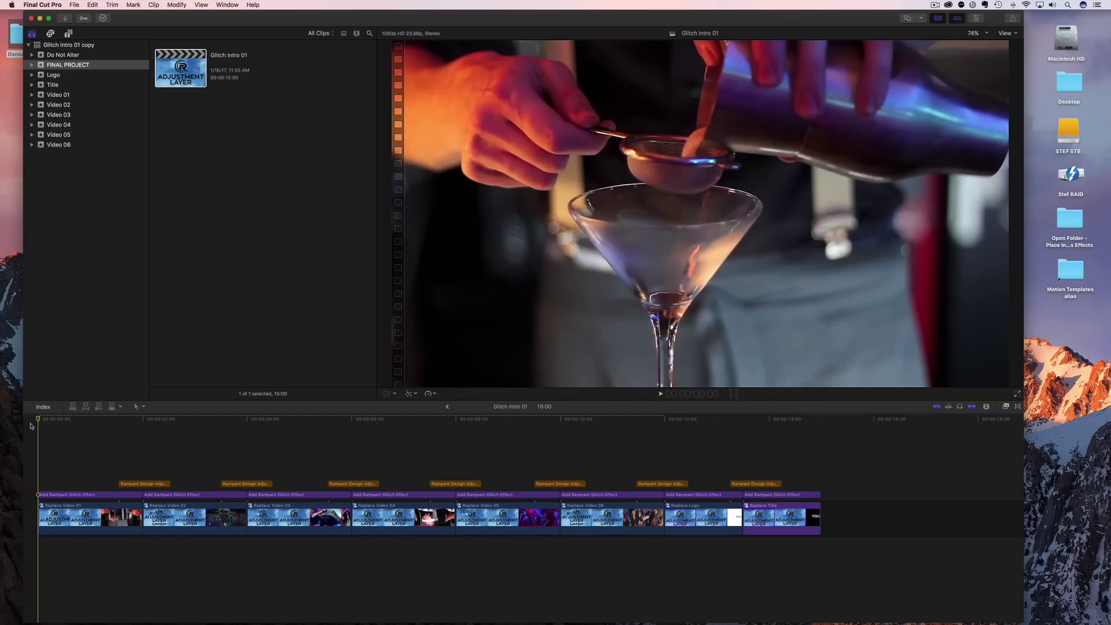
pyautogui.press('space')
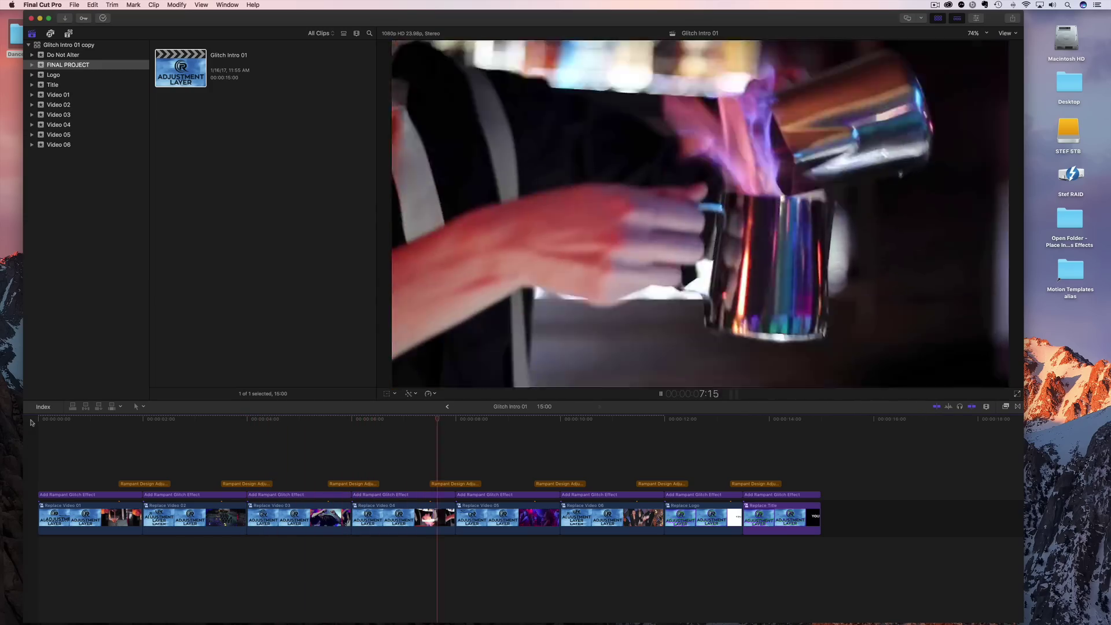
pyautogui.press('space')
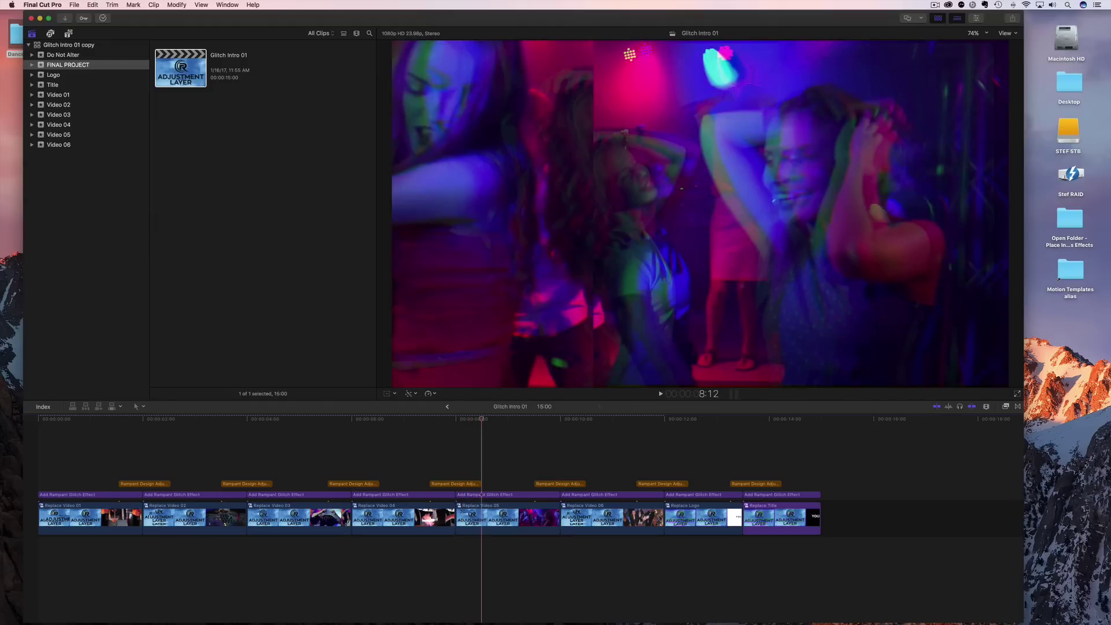
pyautogui.click(51, 76)
pyautogui.doubleClick(230, 69)
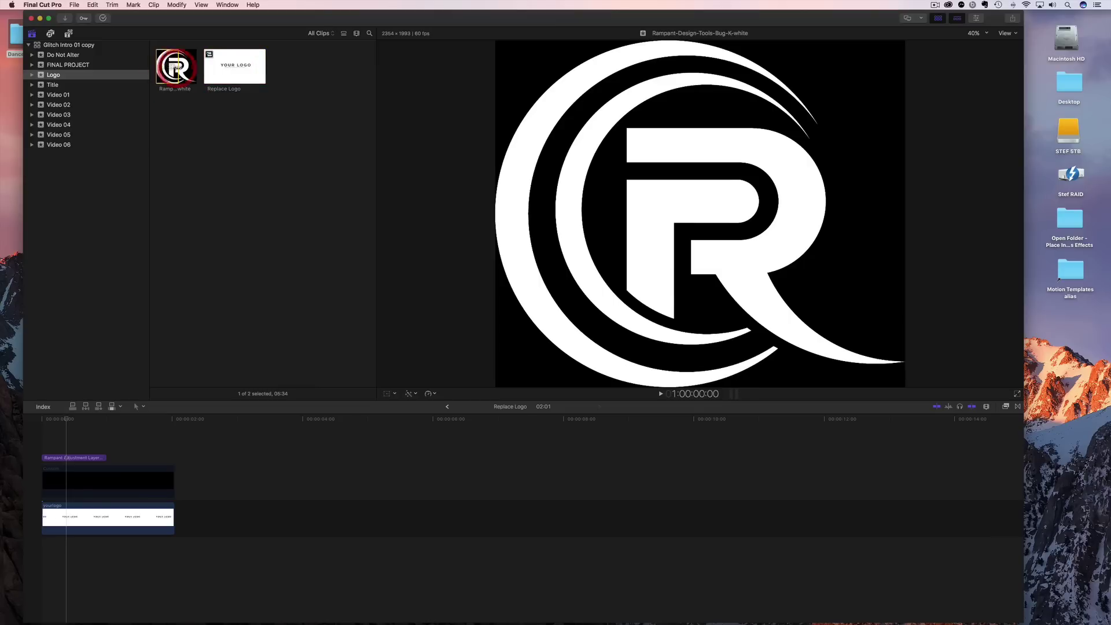
# Step: Place the white Rampant R logo into Replace Logo and select its Custom background clip
pyautogui.moveTo(175, 65); pyautogui.dragTo(50, 460)
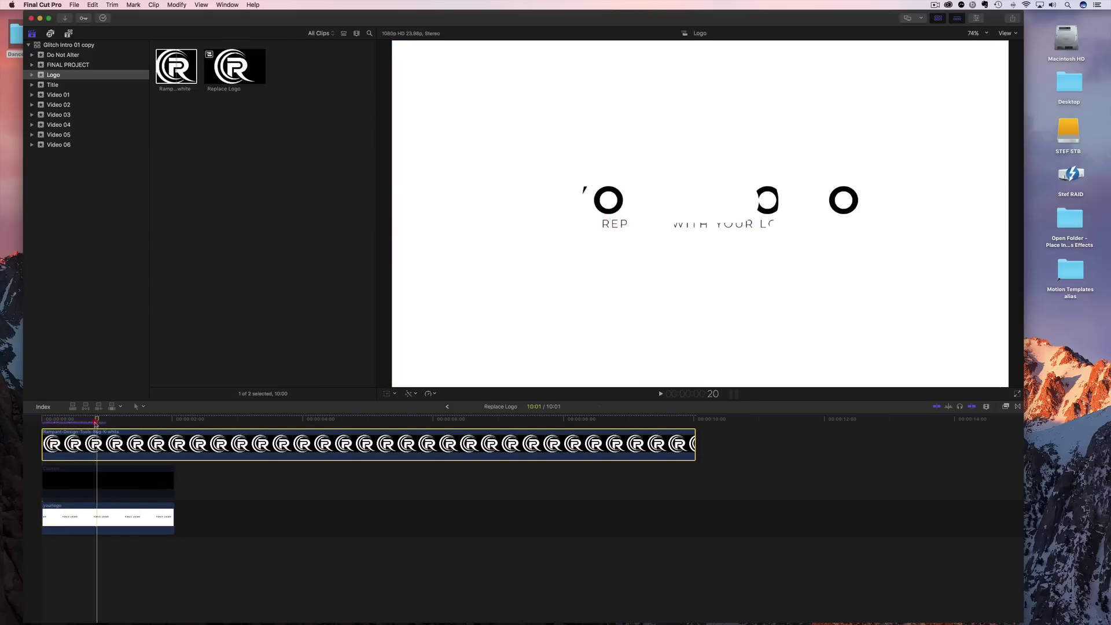
pyautogui.click(61, 442)
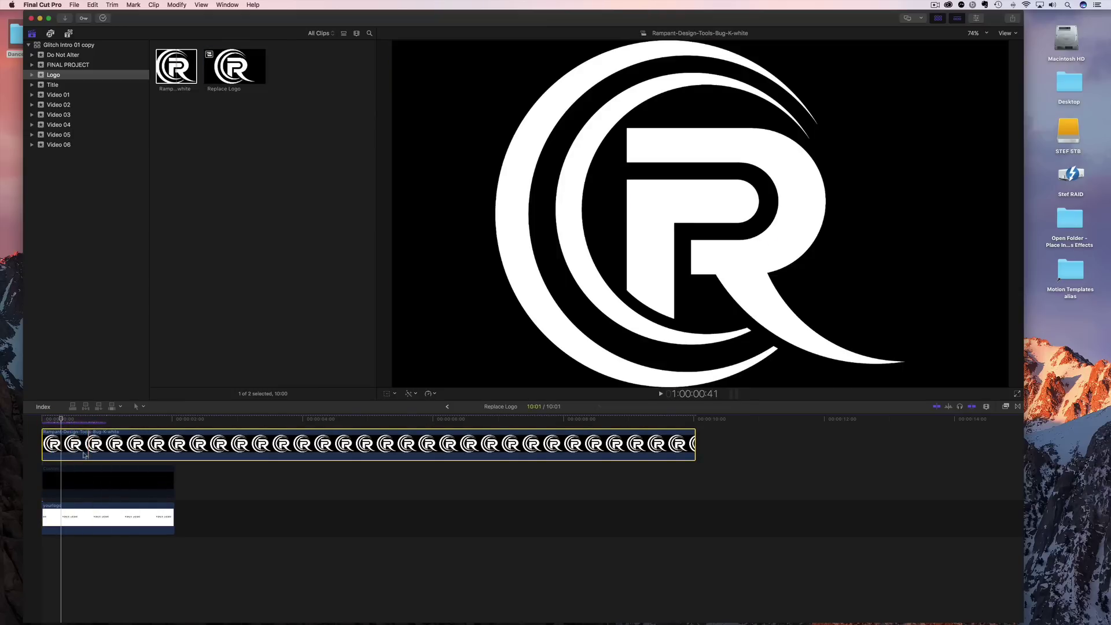
pyautogui.click(71, 483)
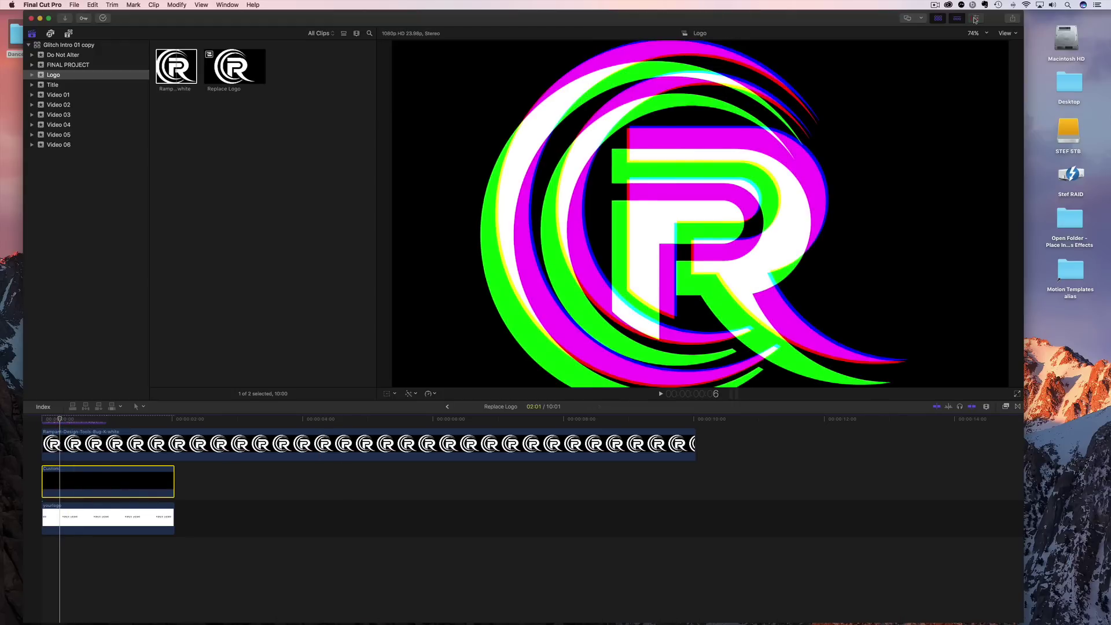
pyautogui.click(975, 19)
# Step: Change the Custom background generator's colour from magenta to black in the Inspector
pyautogui.click(858, 35)
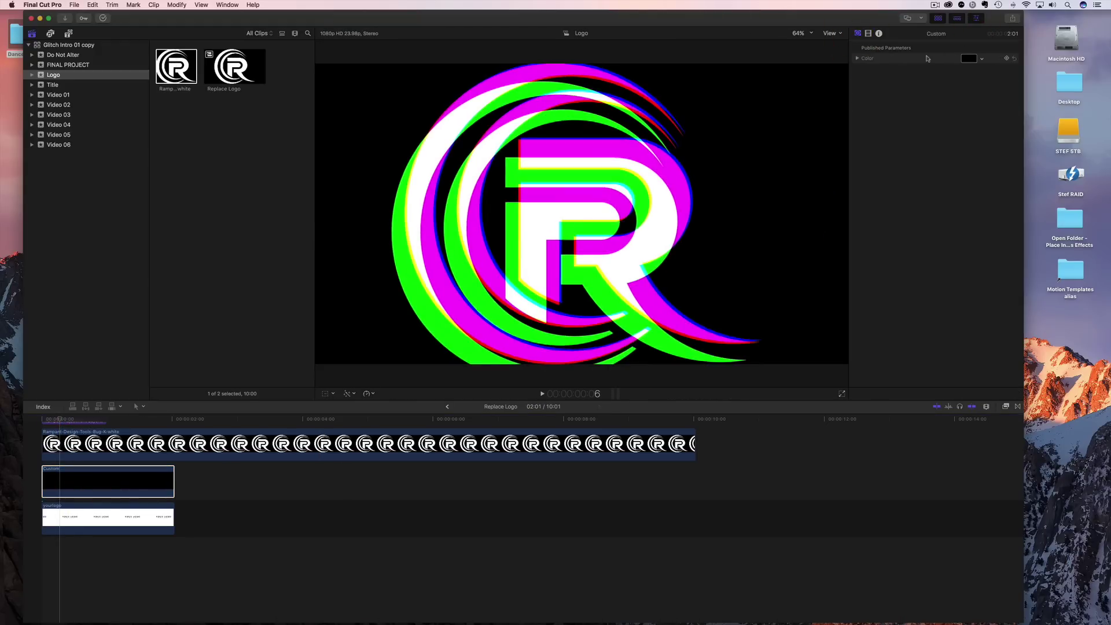
pyautogui.click(979, 60)
pyautogui.moveTo(1001, 124); pyautogui.dragTo(1008, 129)
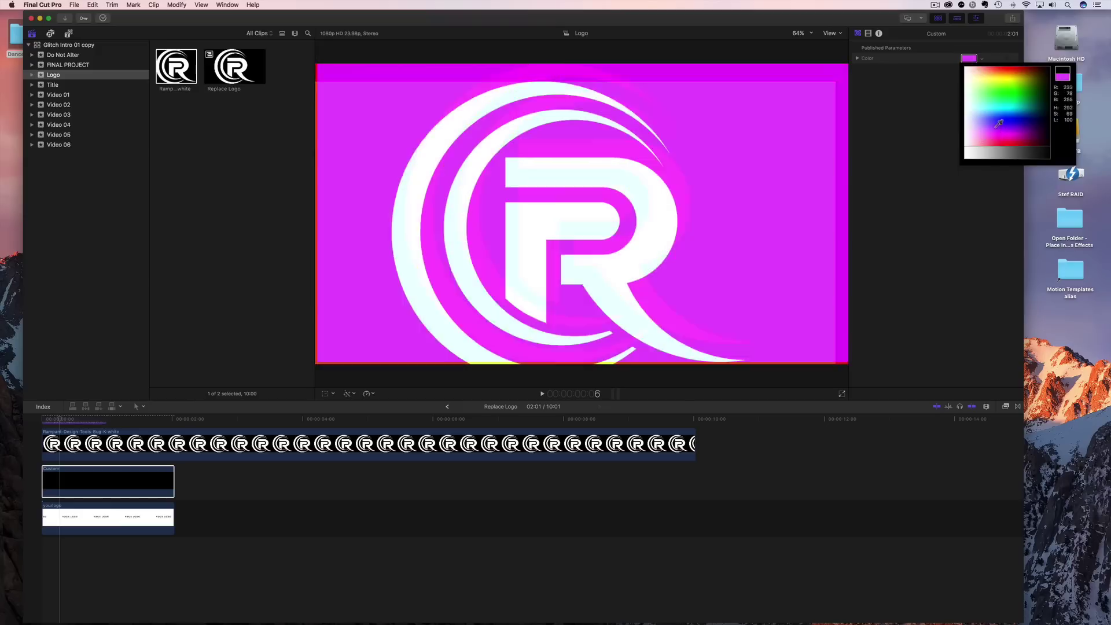
pyautogui.click(778, 146)
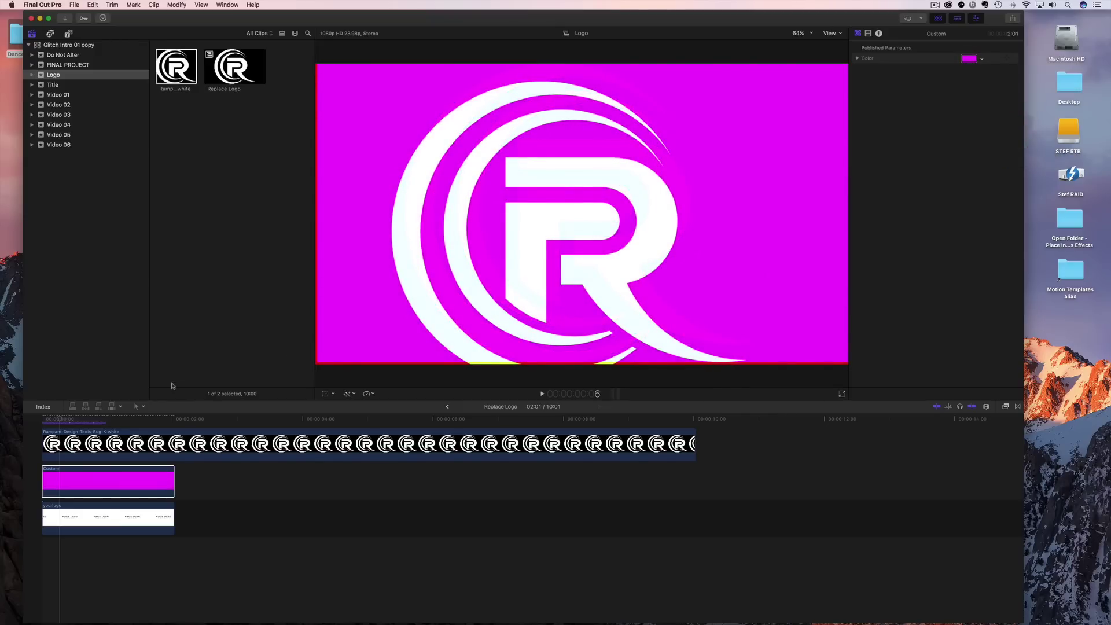
pyautogui.click(984, 58)
pyautogui.click(1007, 151)
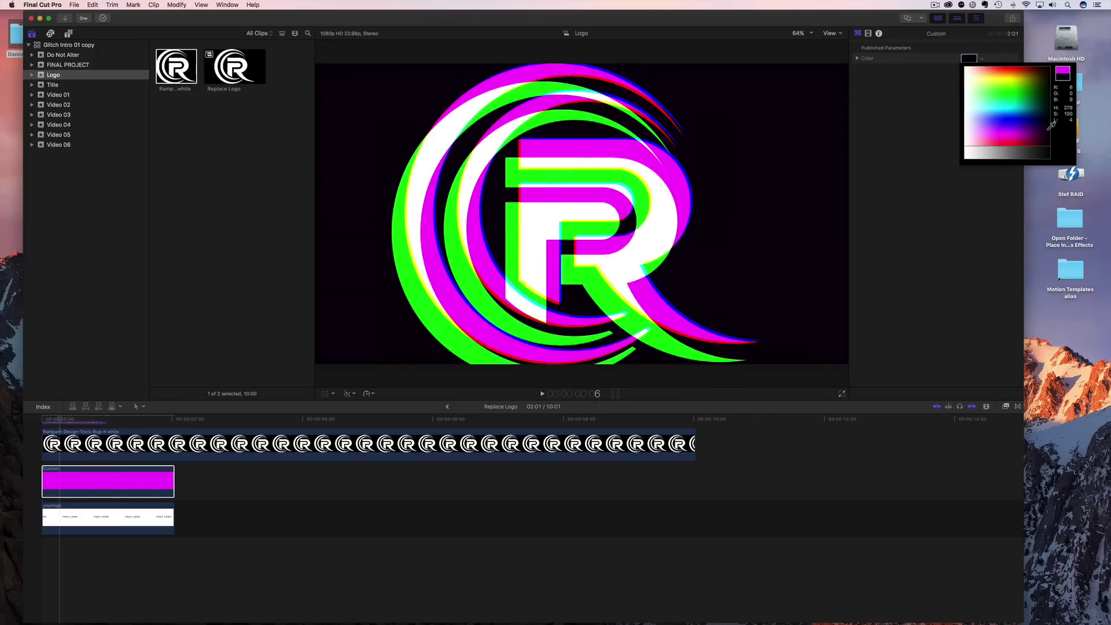
pyautogui.click(754, 197)
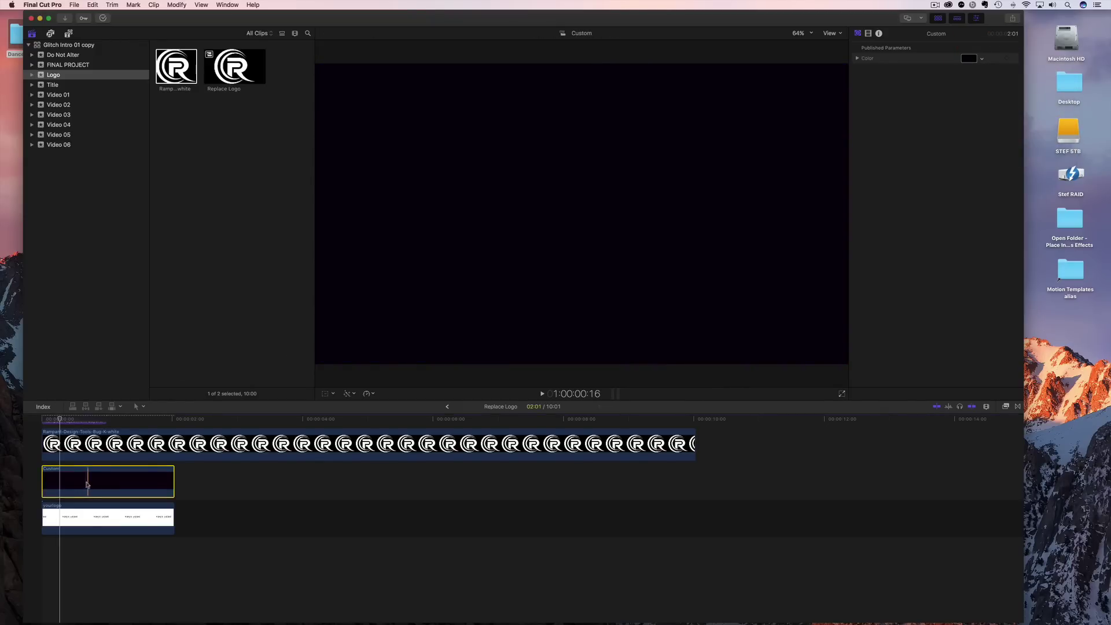
pyautogui.click(51, 420)
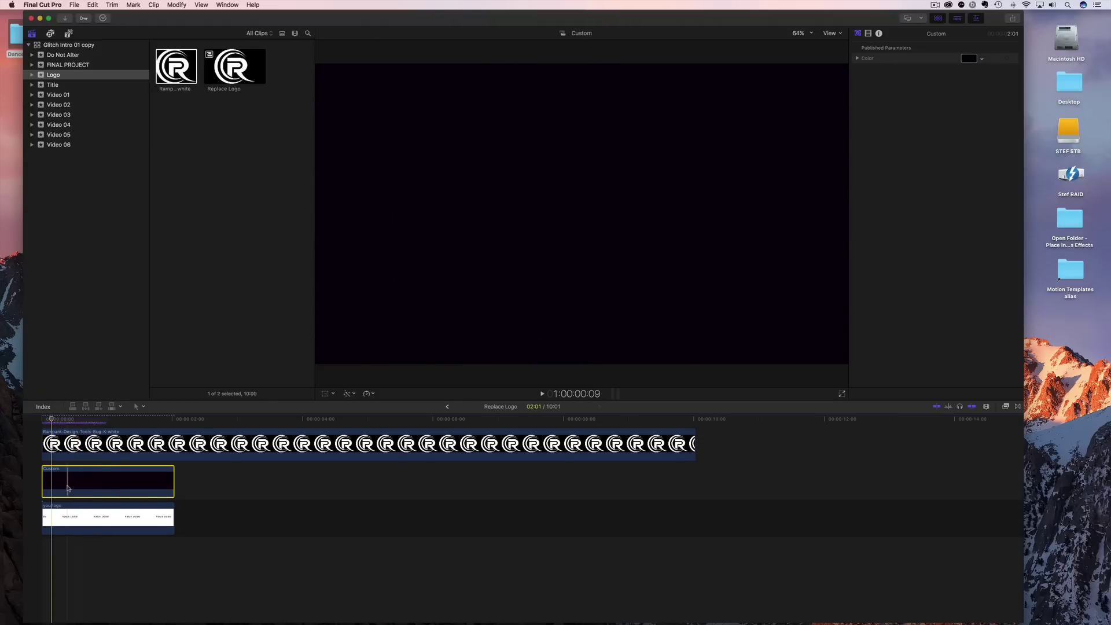
pyautogui.click(68, 489)
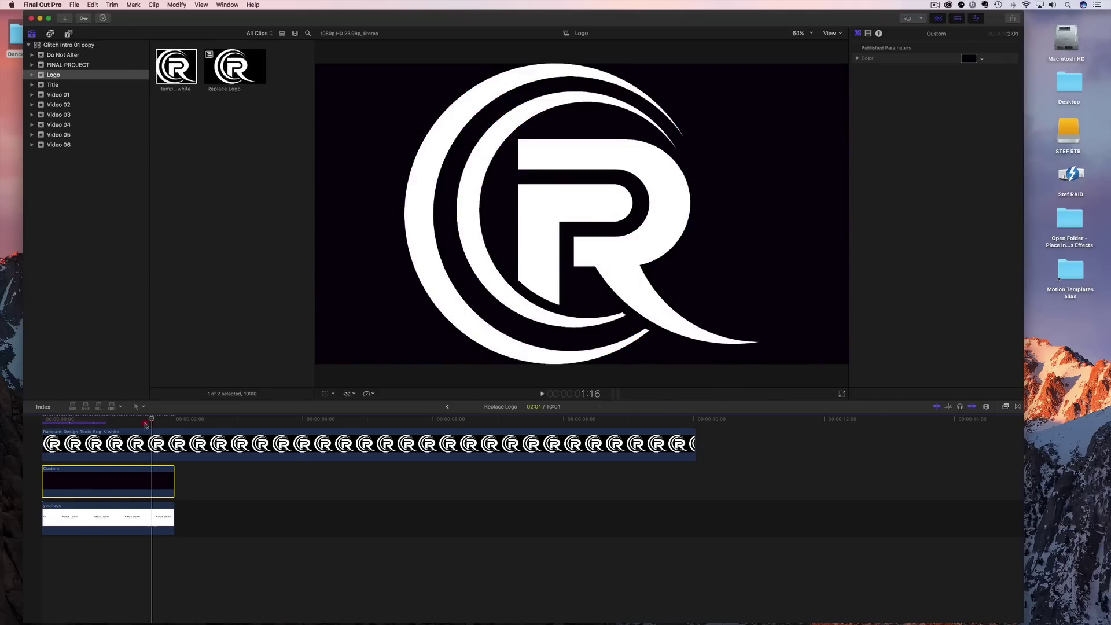
pyautogui.click(48, 422)
# Step: Open Replace Title and change the YOURTITLE text to RUNRAMPANT
pyautogui.click(51, 85)
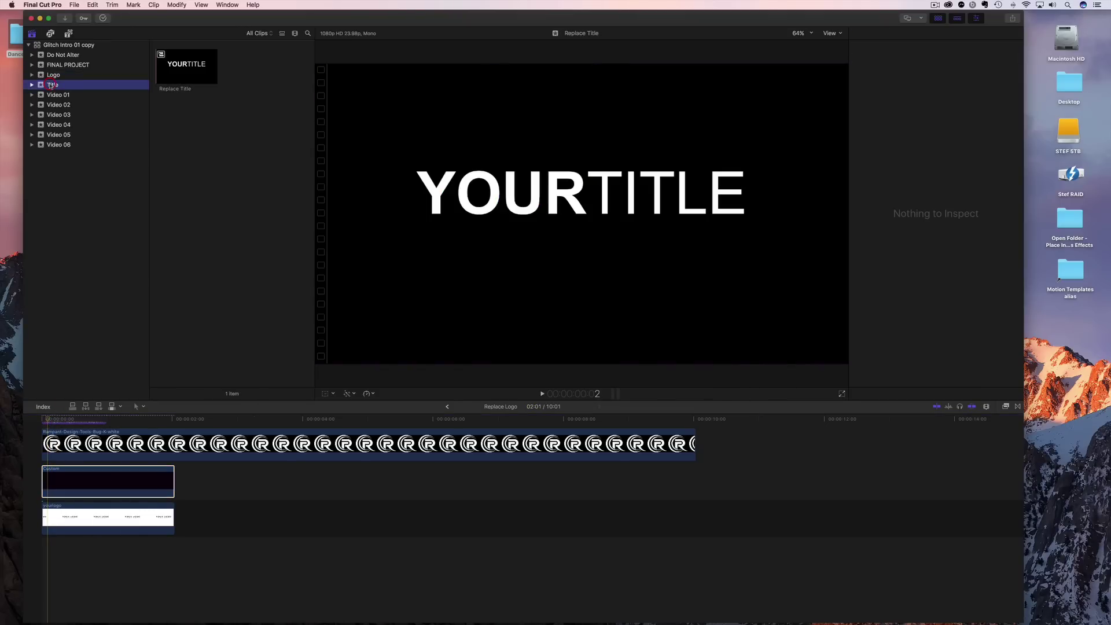
pyautogui.doubleClick(168, 69)
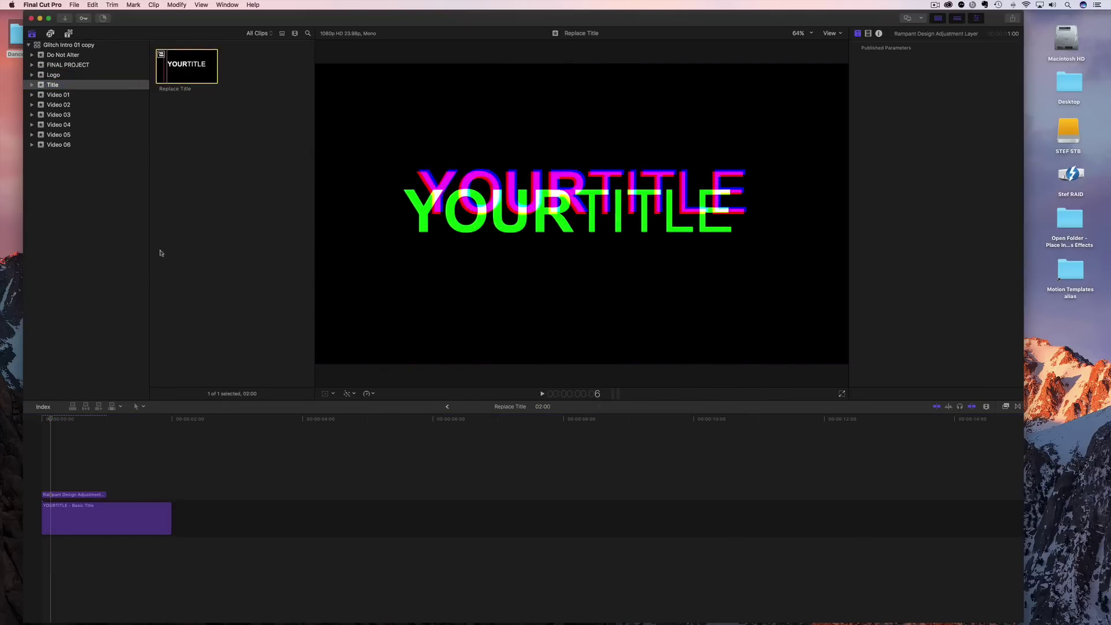
pyautogui.click(70, 517)
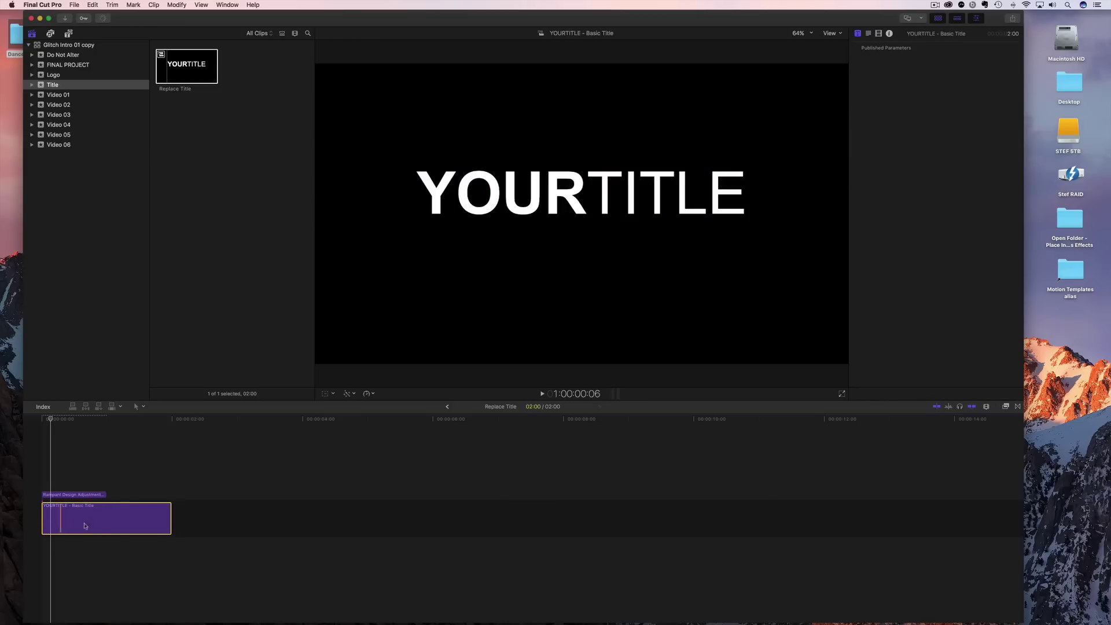
pyautogui.click(868, 34)
pyautogui.write('R')
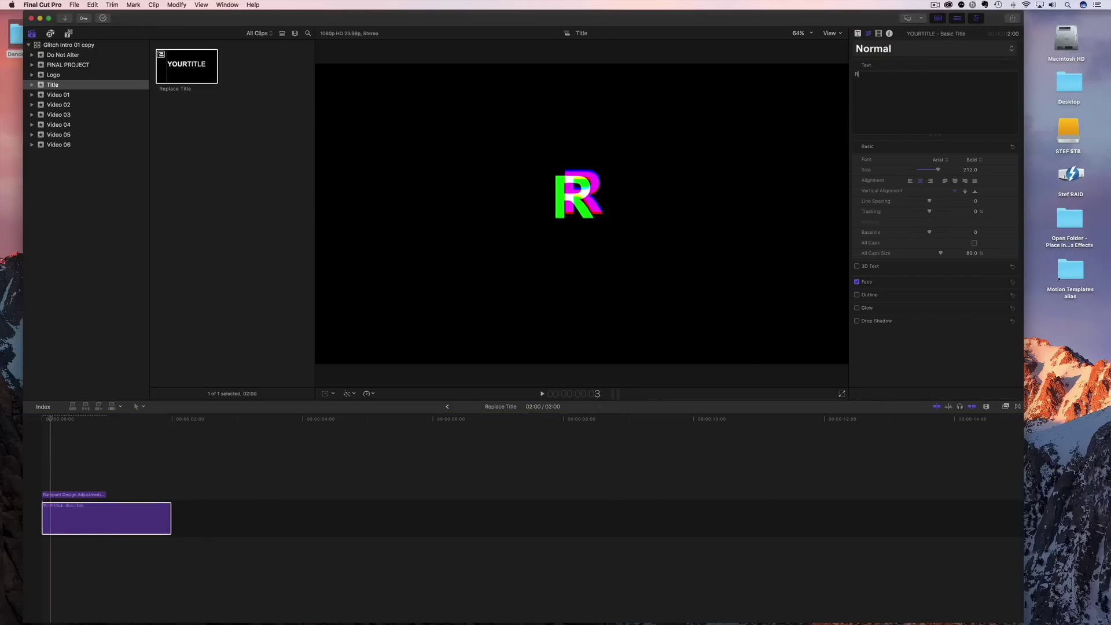
pyautogui.write('UNRAMPANT')
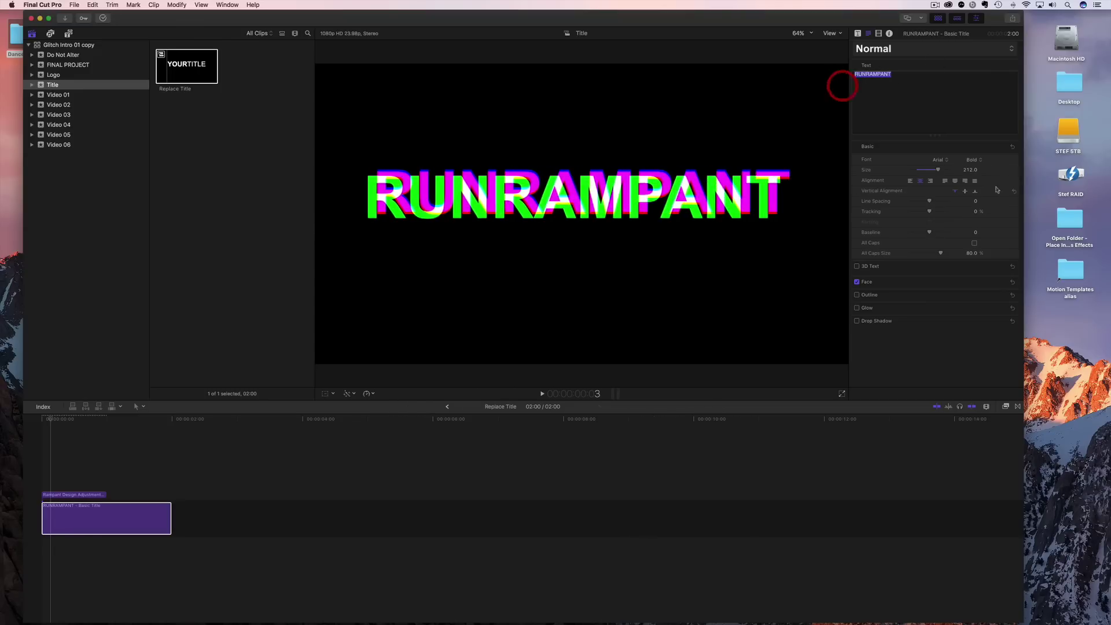
# Step: Set the title font to Zona Pro and preview it at 2:00
pyautogui.click(944, 162)
pyautogui.scroll(-20, 958, 264)
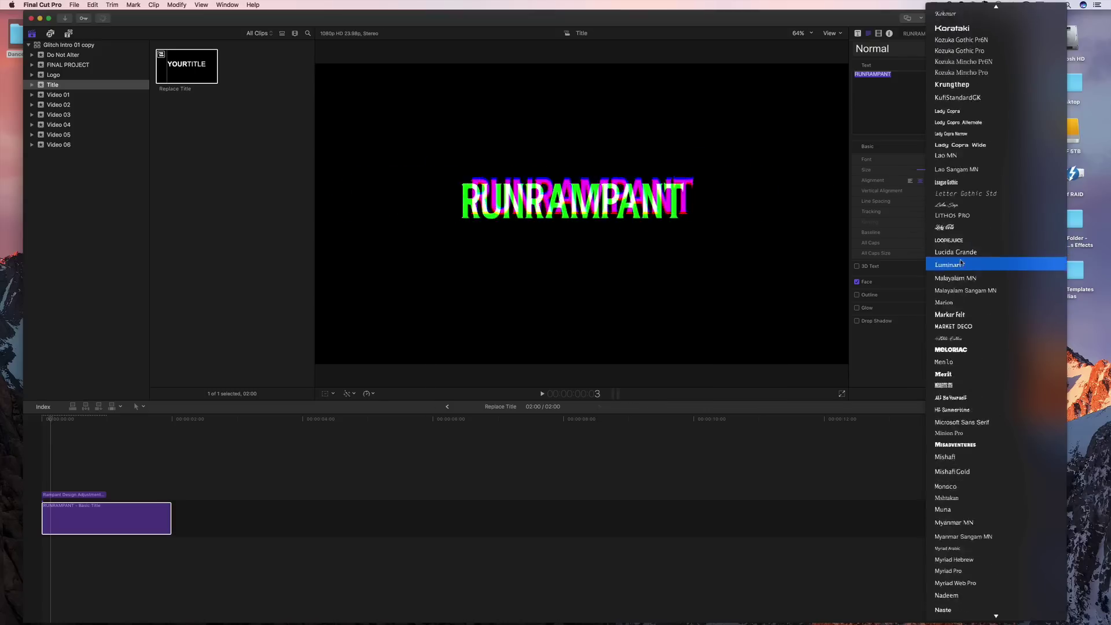
pyautogui.scroll(-8, 960, 263)
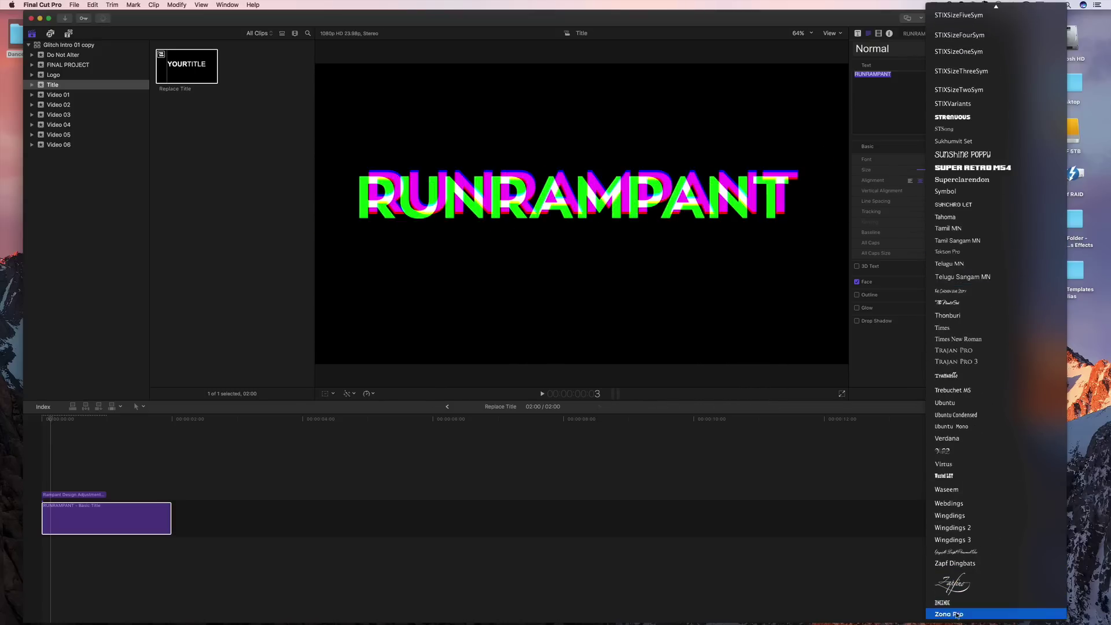
pyautogui.click(956, 608)
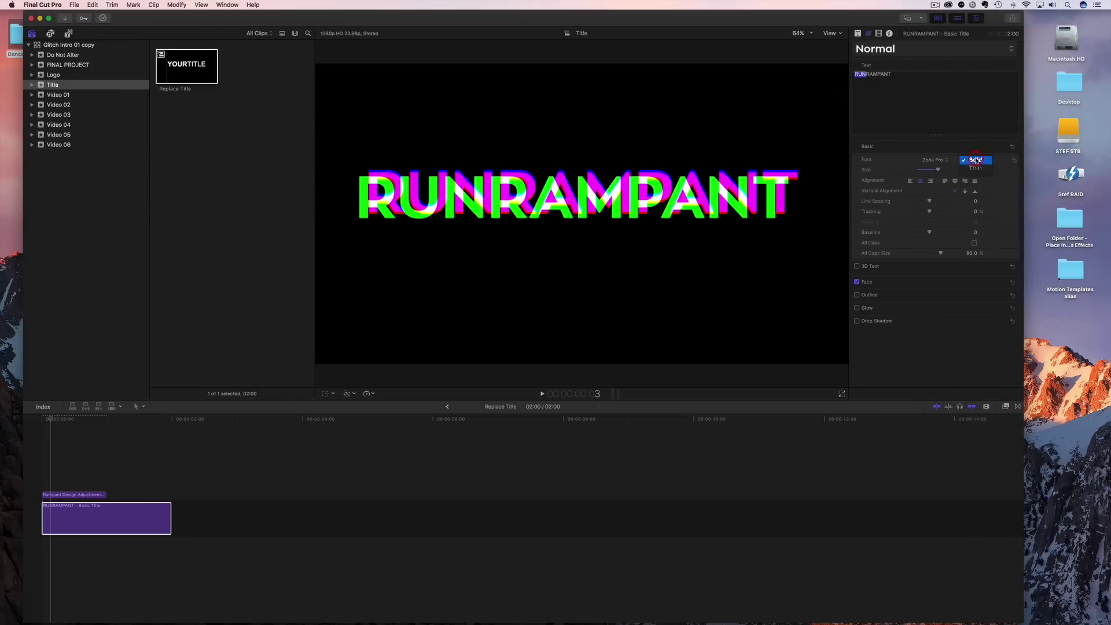
pyautogui.click(173, 423)
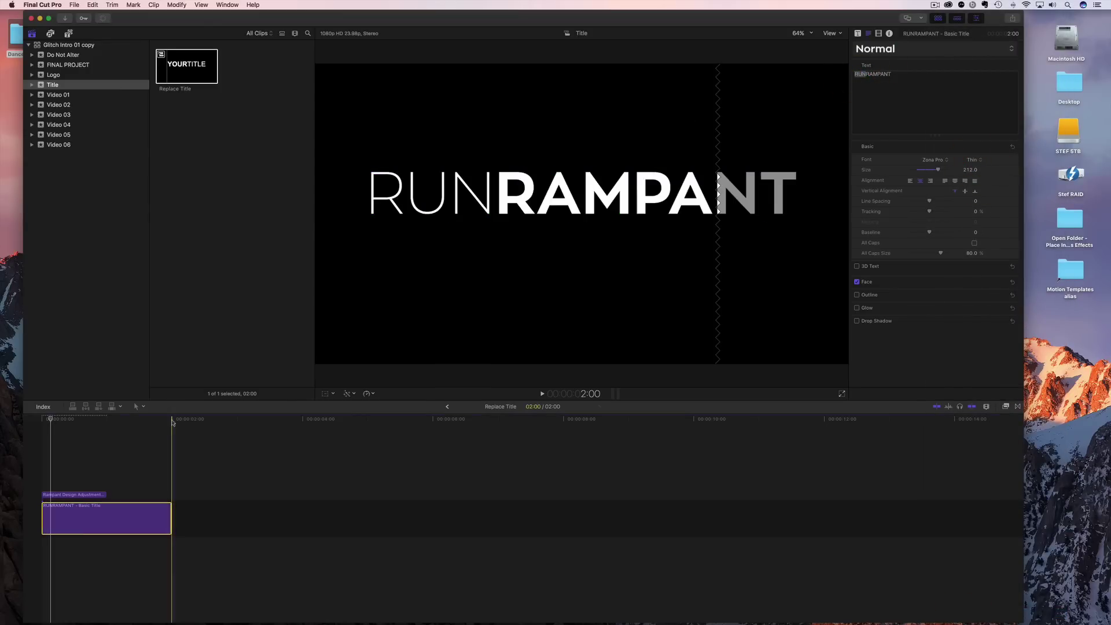
pyautogui.click(68, 64)
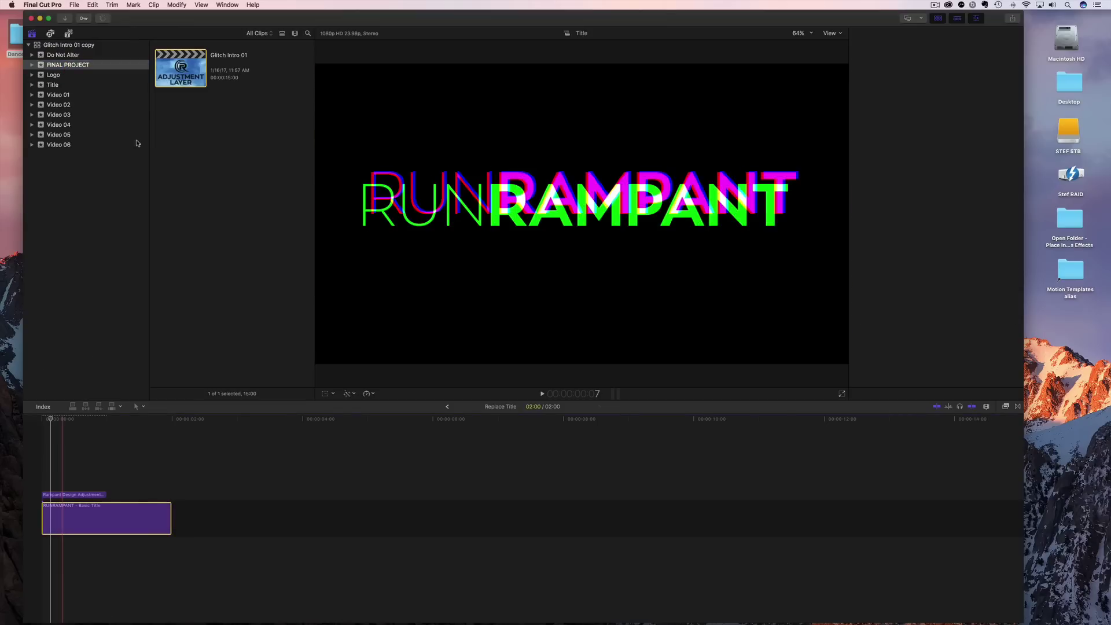
# Step: Open Glitch Intro 01, then play and scrub through it to review every clip and glitch
pyautogui.doubleClick(173, 77)
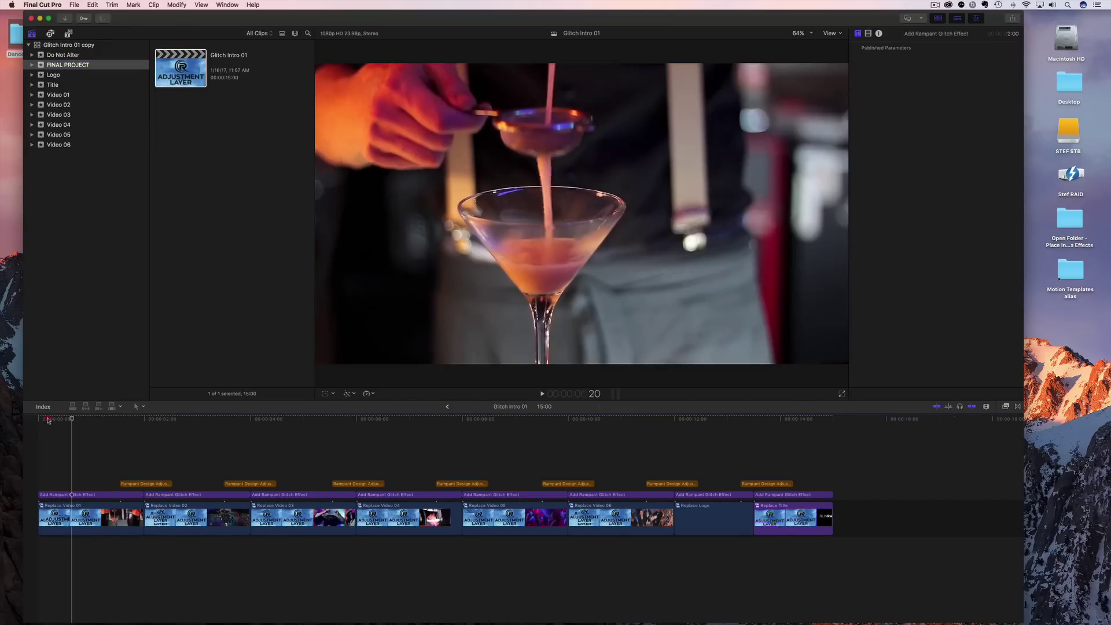
pyautogui.press('space')
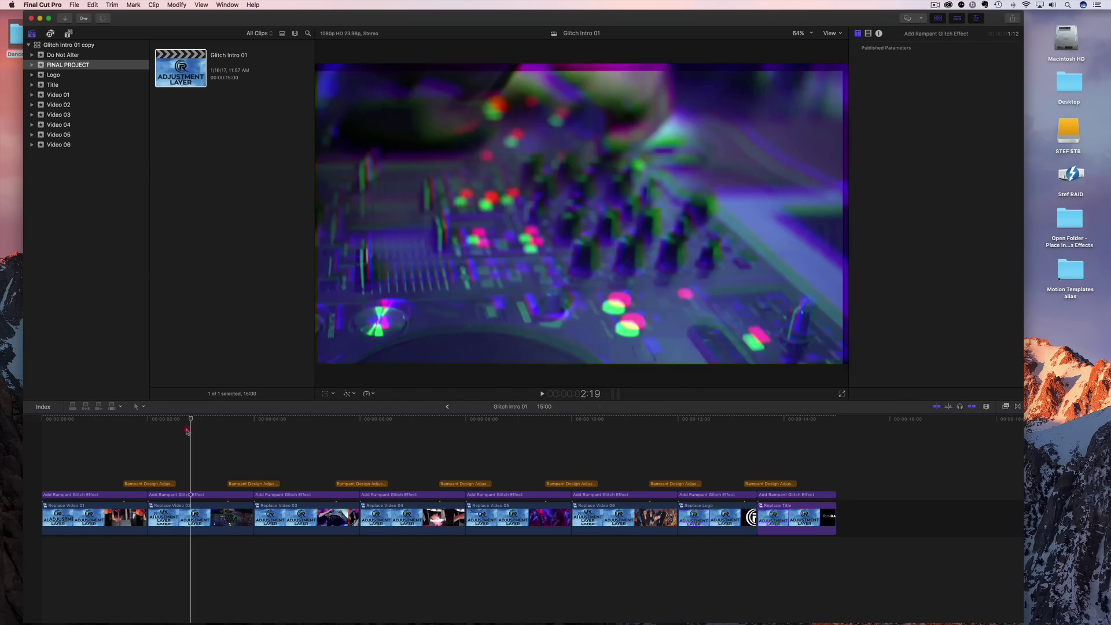
pyautogui.moveTo(214, 429); pyautogui.dragTo(387, 448)
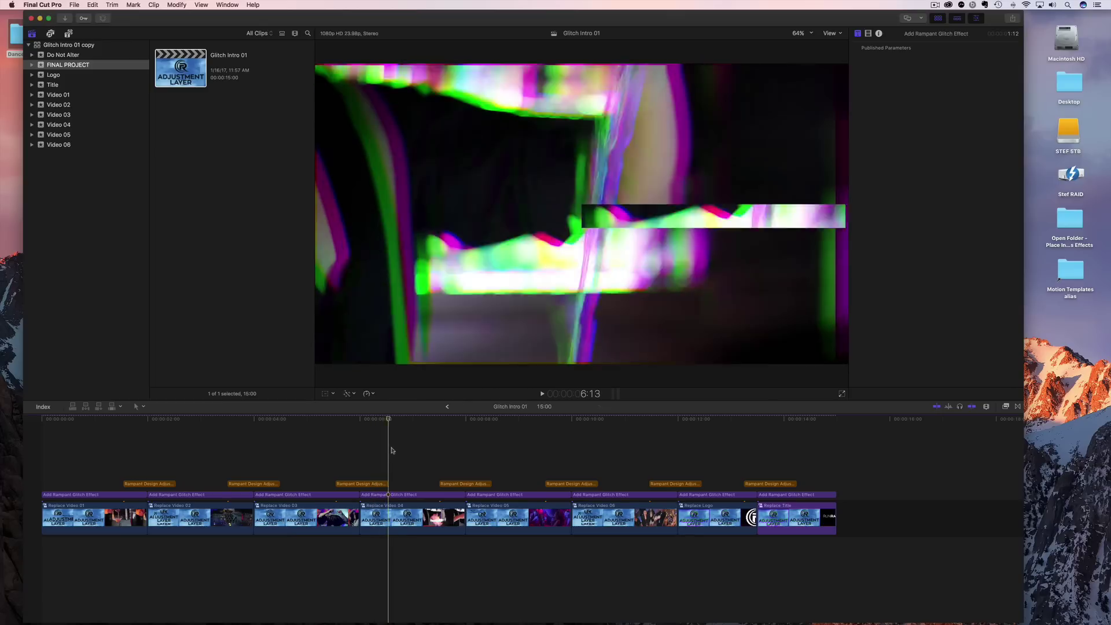
pyautogui.moveTo(428, 451)
pyautogui.mouseDown()
pyautogui.moveTo(446, 450)
pyautogui.moveTo(427, 451)
pyautogui.mouseUp()
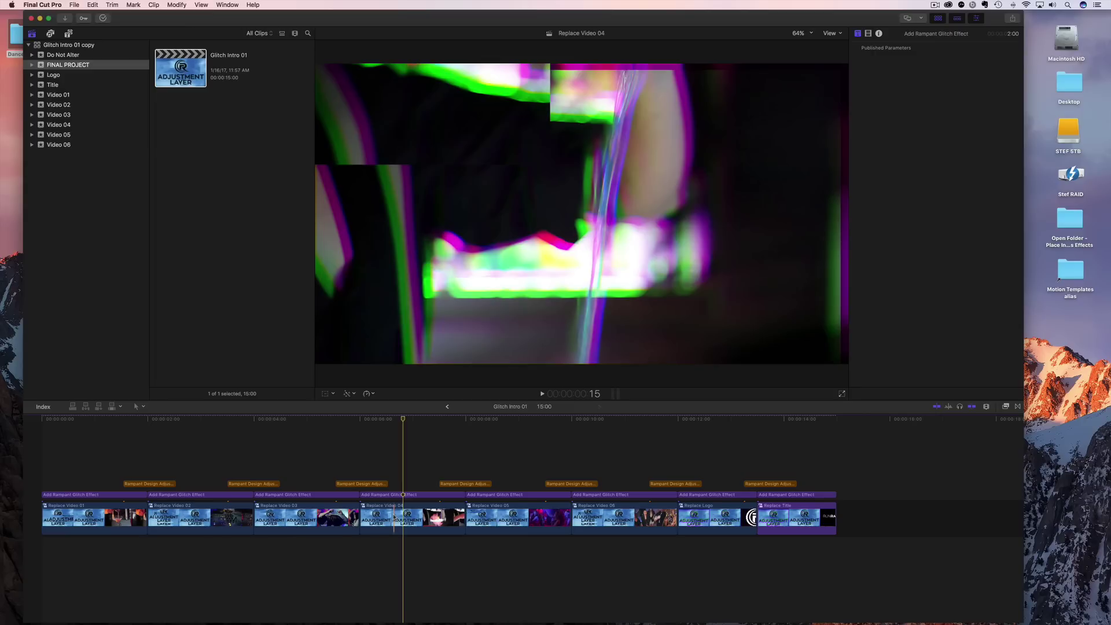
pyautogui.click(58, 125)
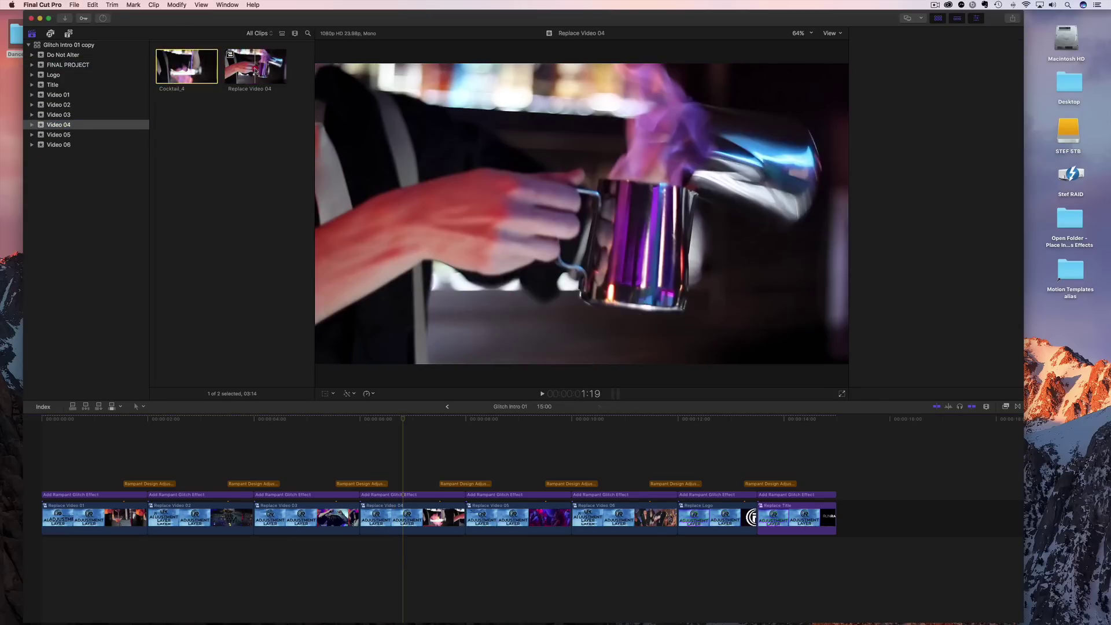
# Step: In Replace Video 04, trim Cocktail_4's start and slide it to the clip's beginning
pyautogui.doubleClick(255, 70)
pyautogui.click(94, 492)
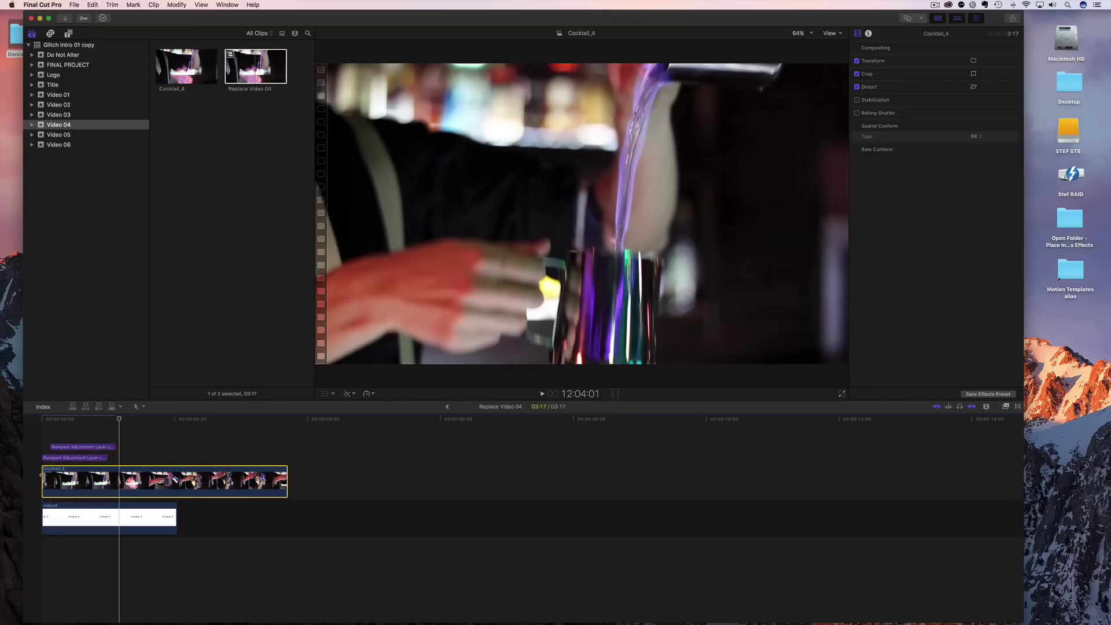
pyautogui.moveTo(43, 480); pyautogui.dragTo(133, 481)
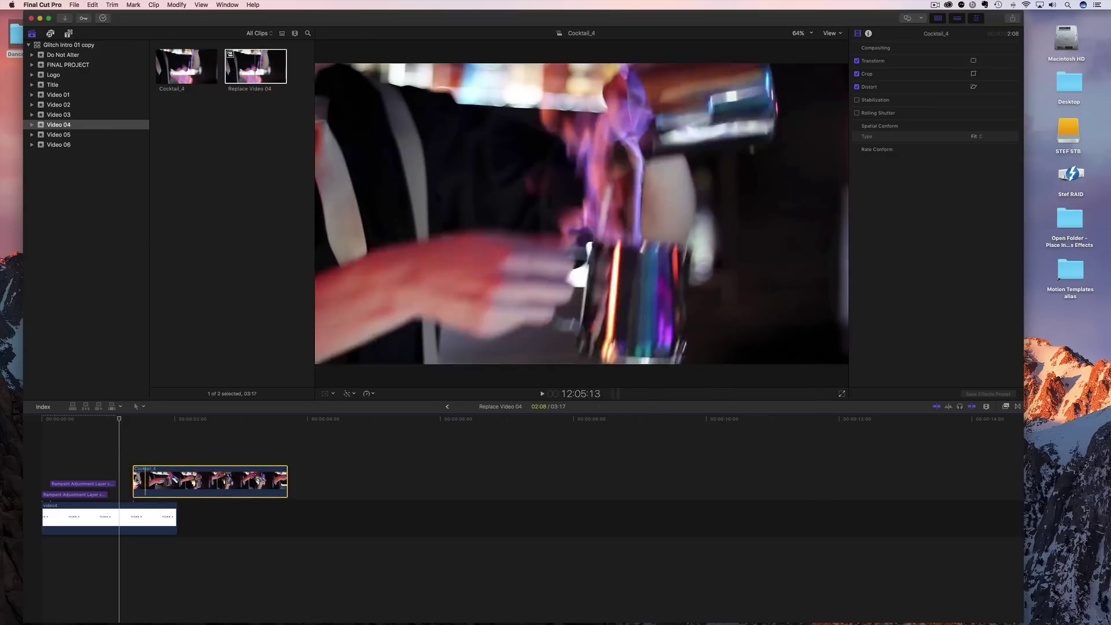
pyautogui.moveTo(185, 486); pyautogui.dragTo(92, 488)
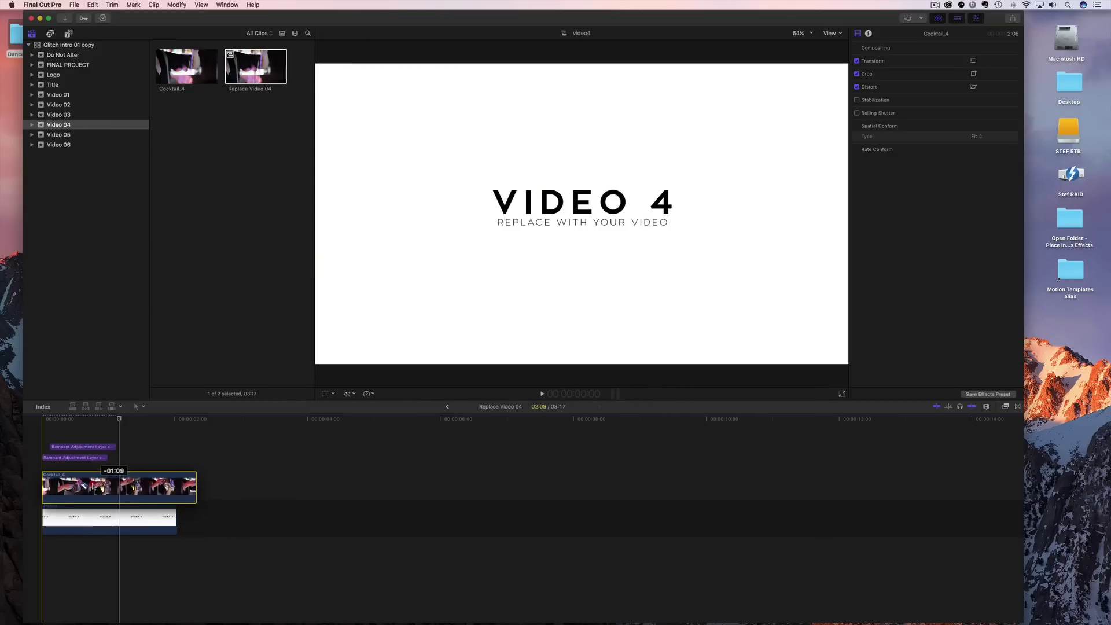
# Step: Play the edited Replace Video 04 clip from its start to check the trim
pyautogui.press('Home')
pyautogui.press('space')
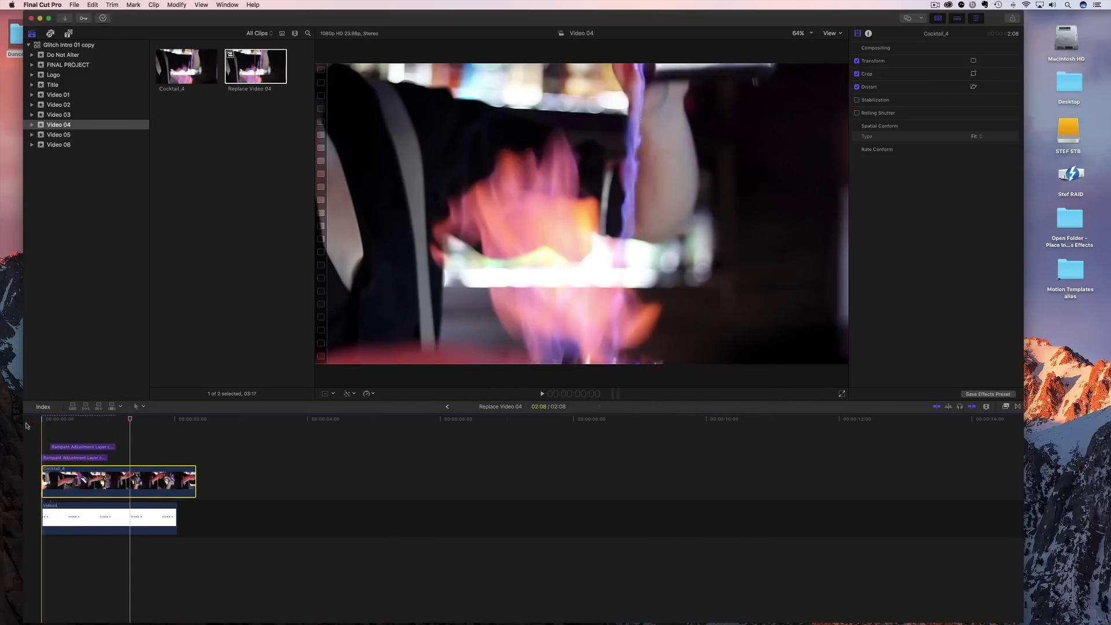
pyautogui.press('space')
pyautogui.click(58, 65)
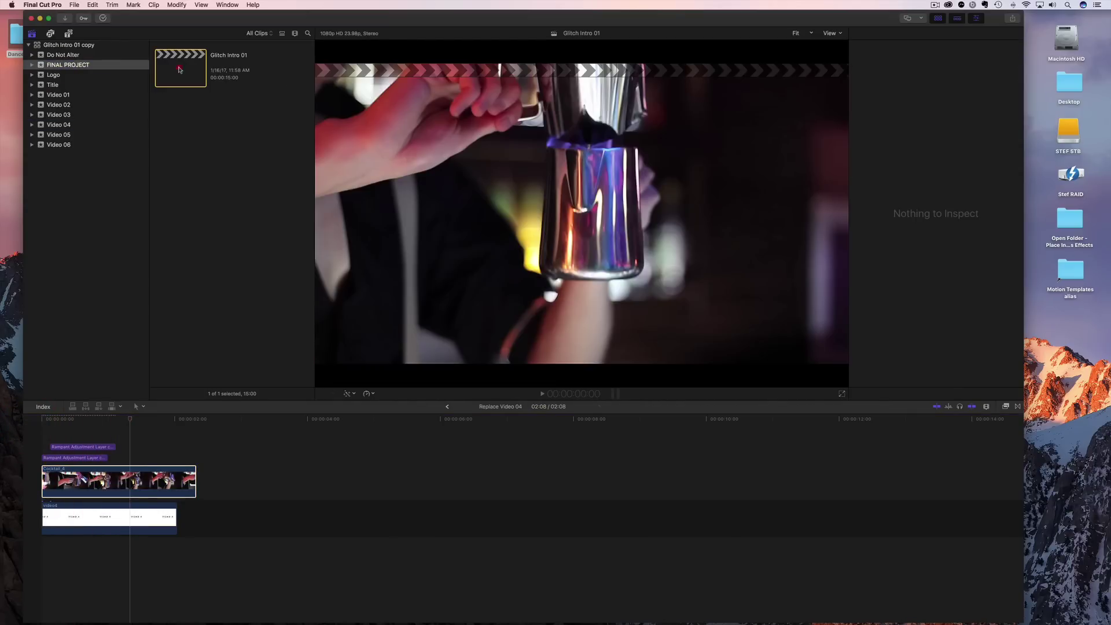
# Step: In Replace Video 06, trim End_of_the_Night_6's start and slide it to the clip's opening
pyautogui.doubleClick(180, 68)
pyautogui.moveTo(422, 443); pyautogui.dragTo(611, 463)
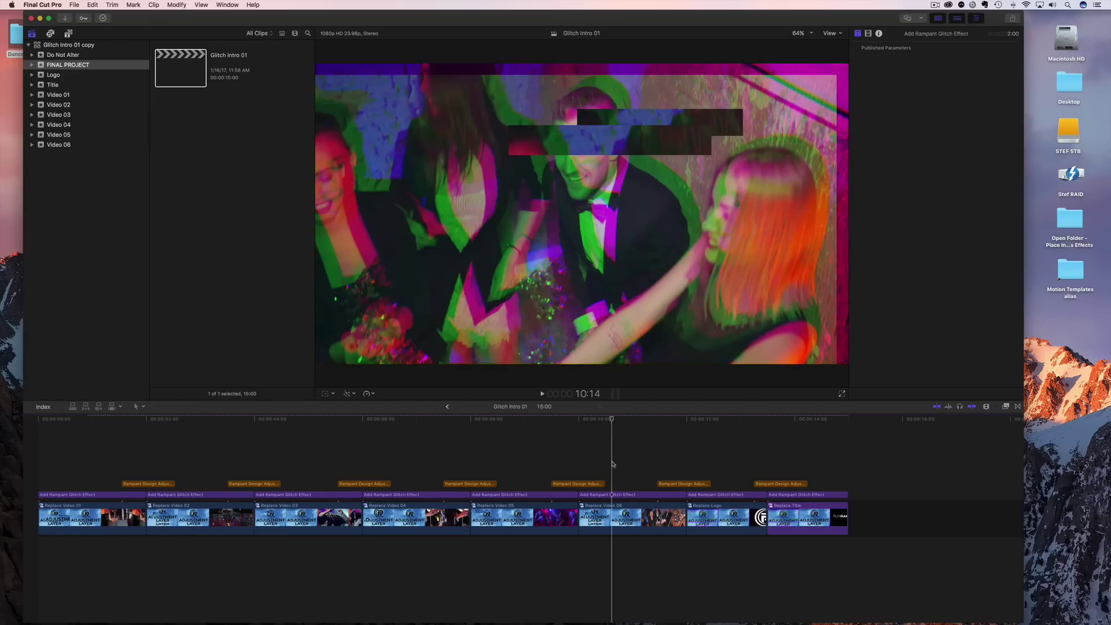
pyautogui.doubleClick(613, 516)
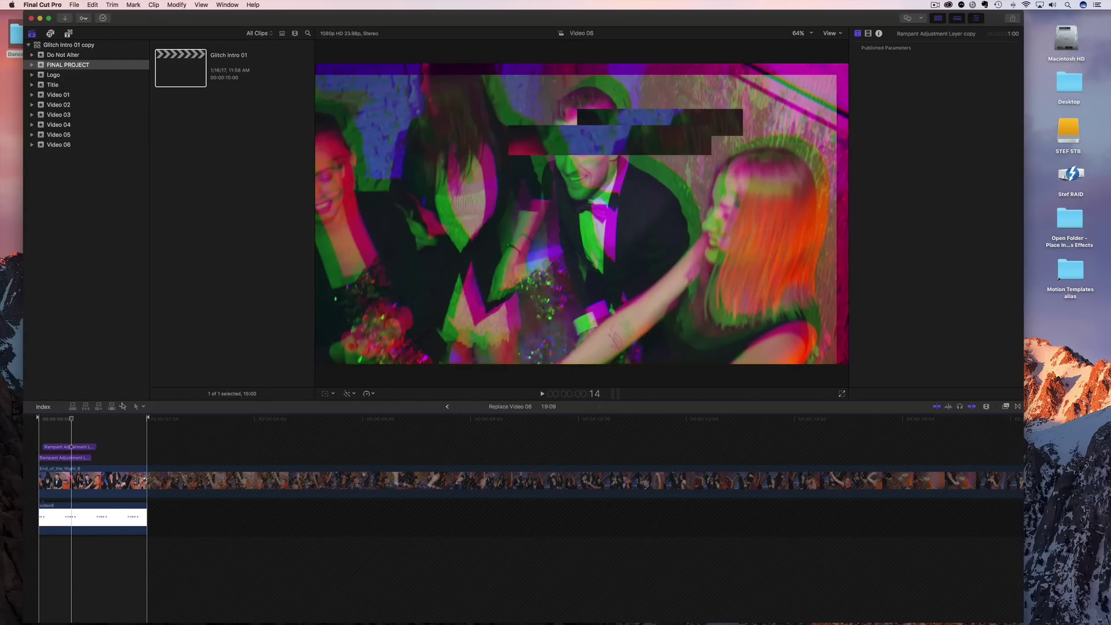
pyautogui.moveTo(71, 418); pyautogui.dragTo(64, 418)
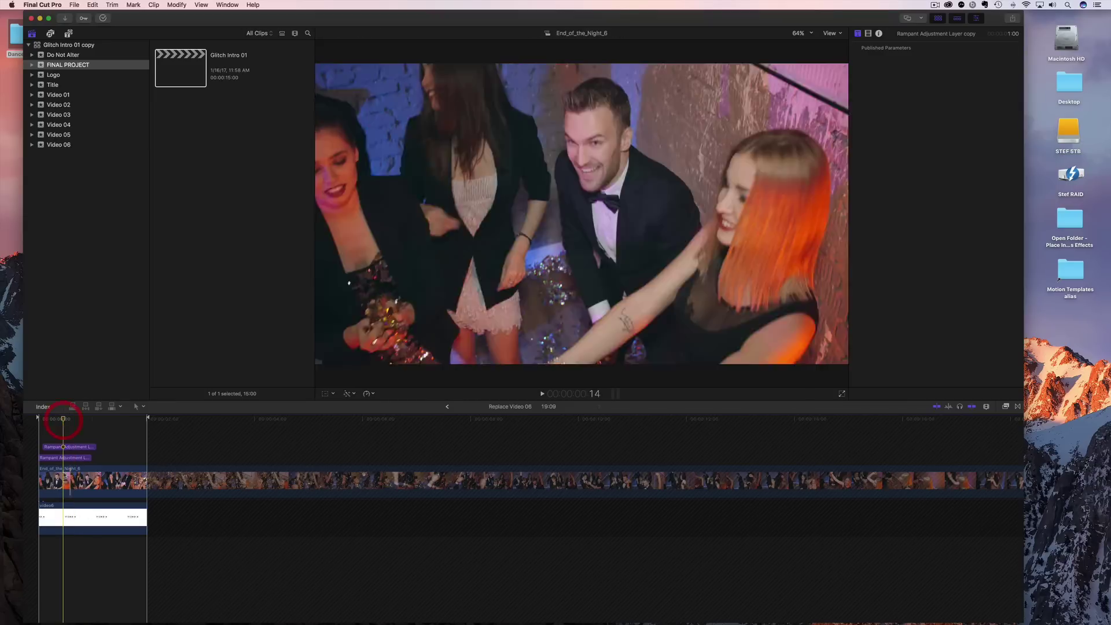
pyautogui.moveTo(40, 480); pyautogui.dragTo(123, 478)
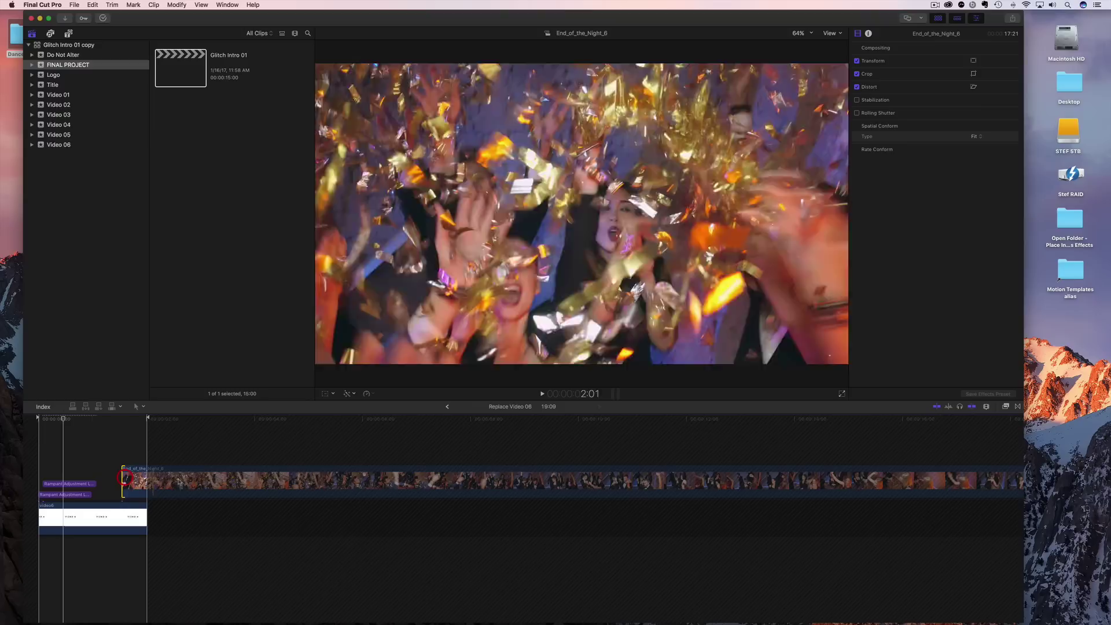
pyautogui.moveTo(194, 483); pyautogui.dragTo(107, 483)
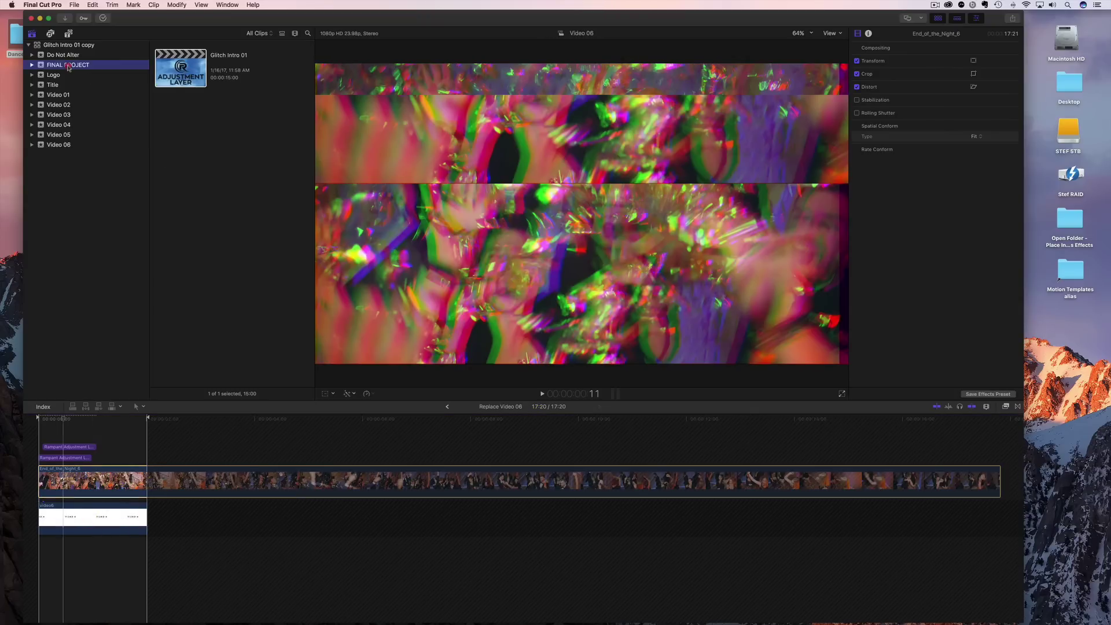
# Step: Return to the main Glitch Intro 01 timeline and play the 15:00 intro from the start
pyautogui.click(447, 406)
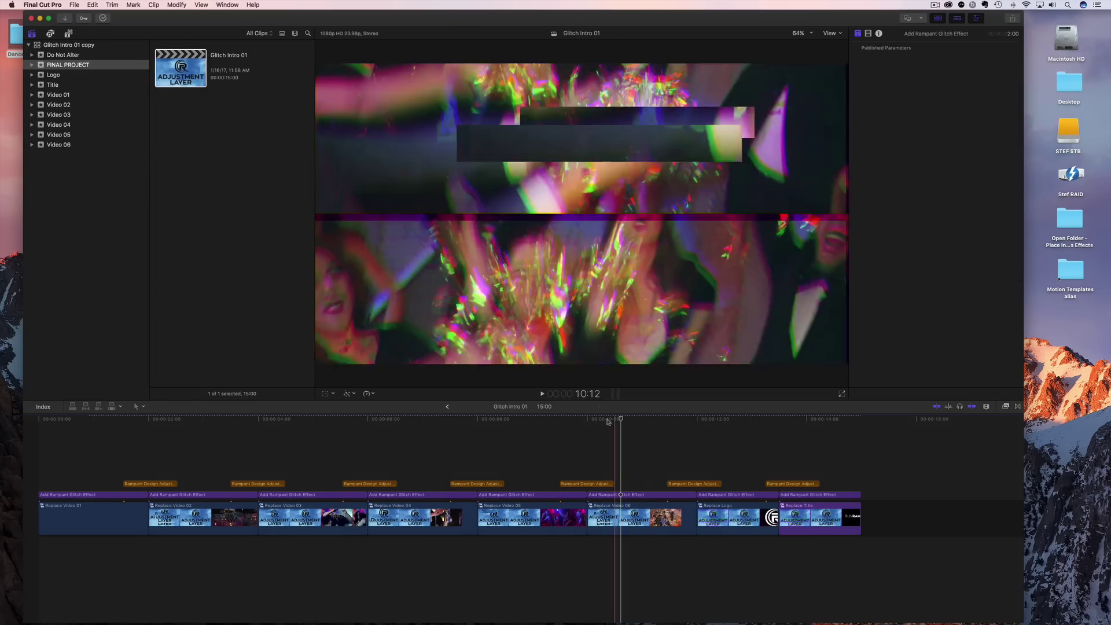
pyautogui.moveTo(608, 422); pyautogui.dragTo(164, 422)
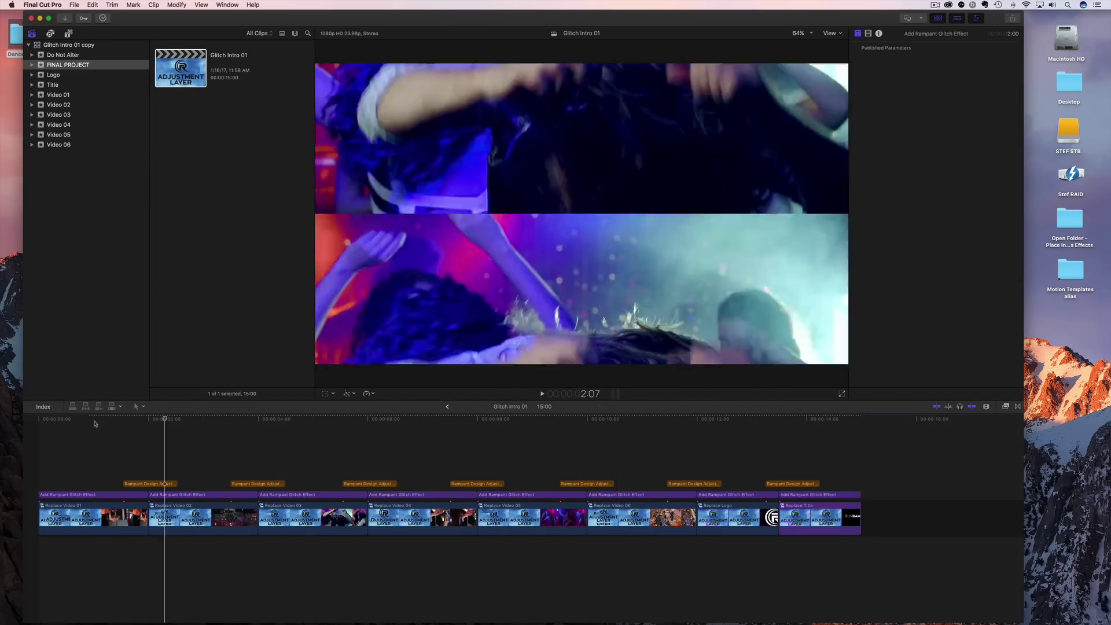
pyautogui.moveTo(95, 423); pyautogui.dragTo(9, 419)
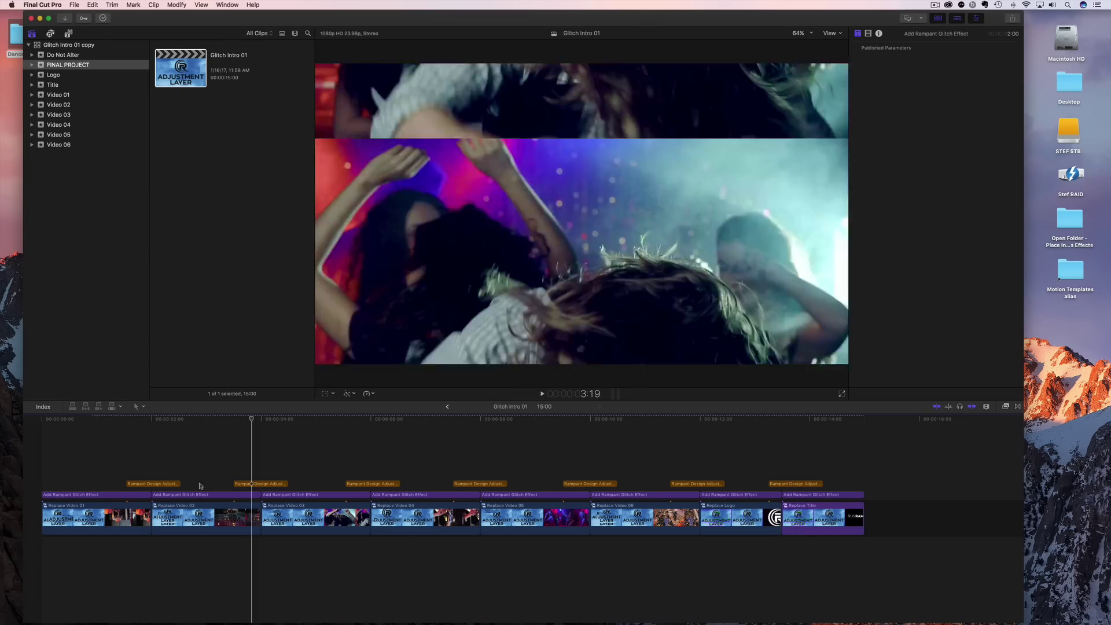
pyautogui.click(40, 460)
pyautogui.press('space')
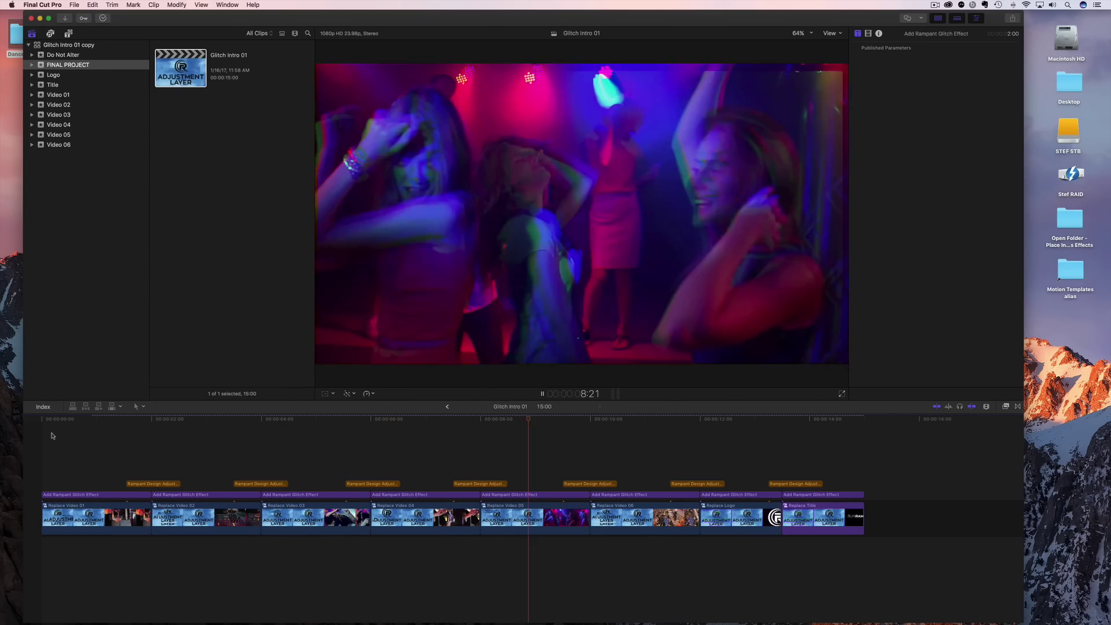
pyautogui.press('space')
pyautogui.click(57, 419)
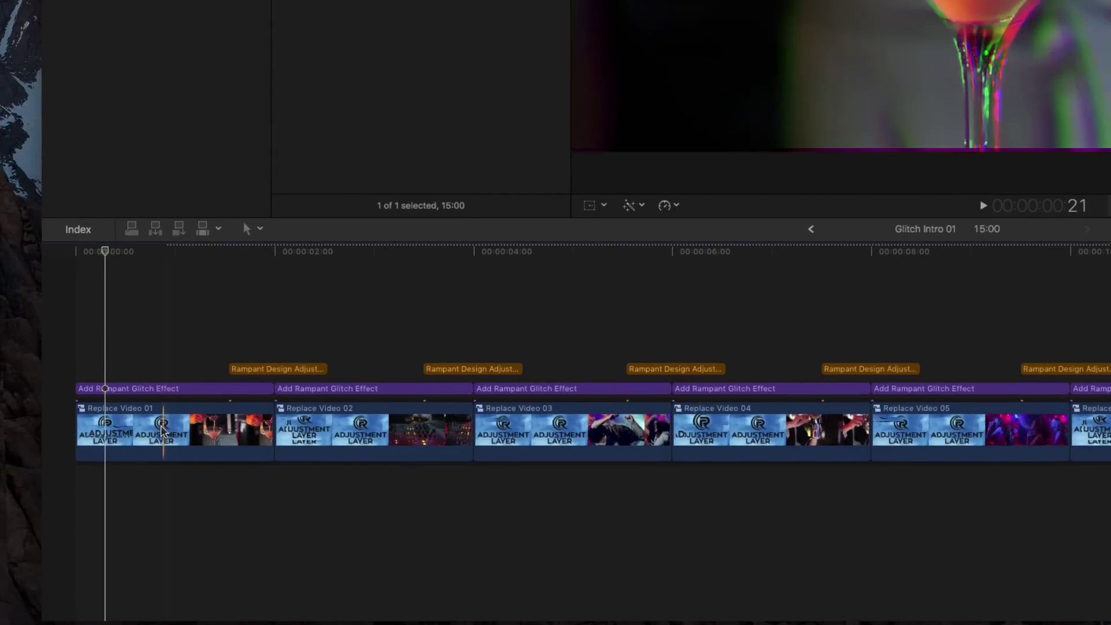
# Step: Tick Rampant Glitch 1 in the Video inspector for the first Add Rampant Glitch Effect clip
pyautogui.click(144, 389)
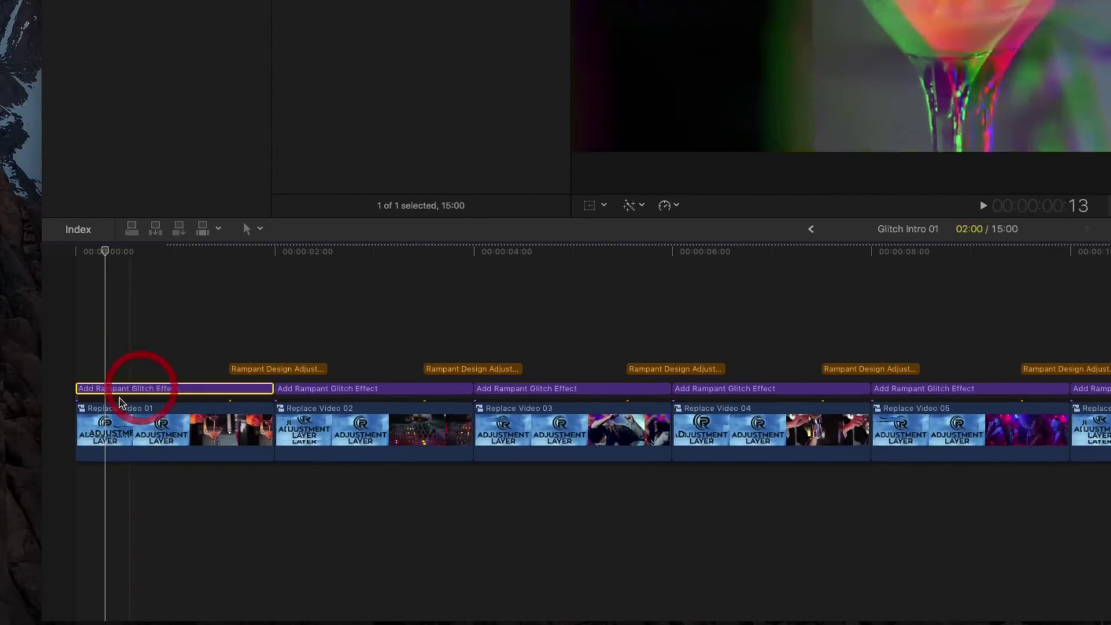
pyautogui.click(145, 391)
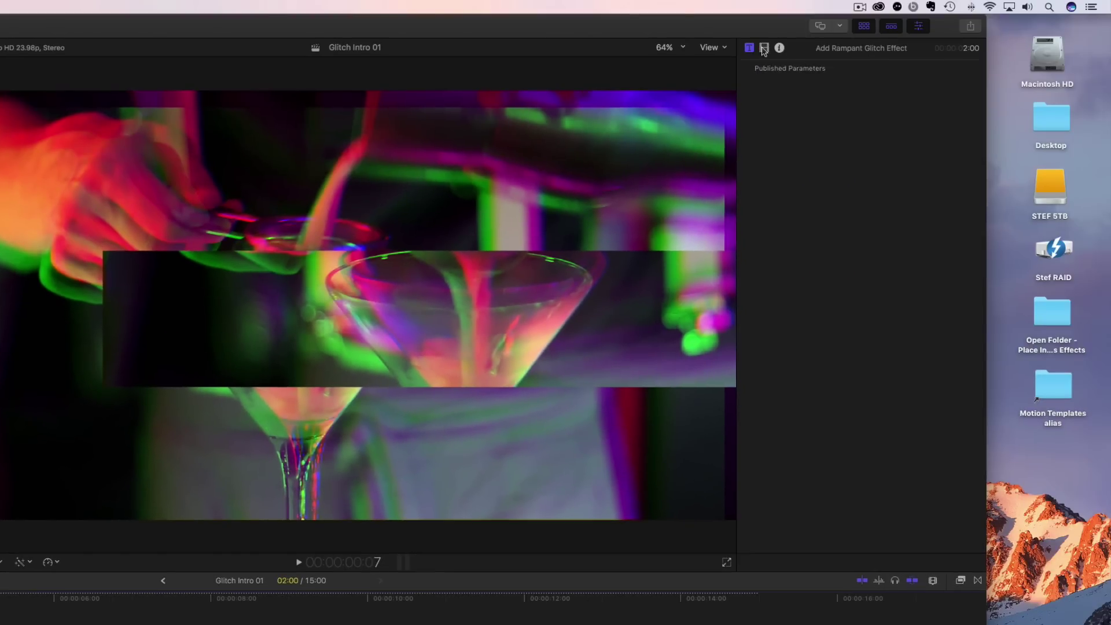
pyautogui.click(764, 48)
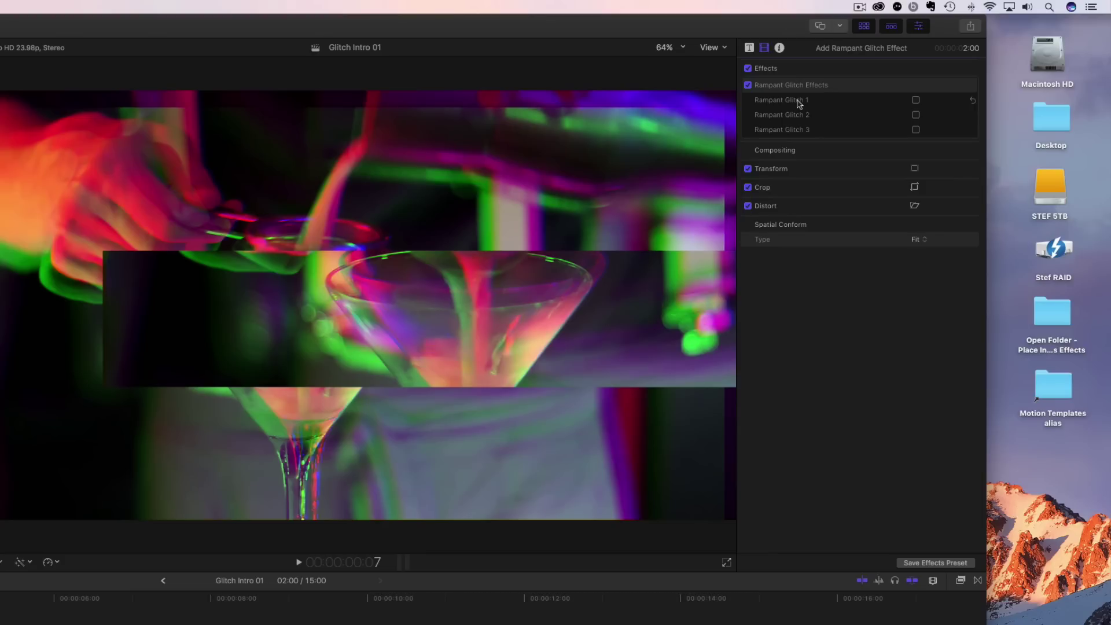
pyautogui.click(915, 101)
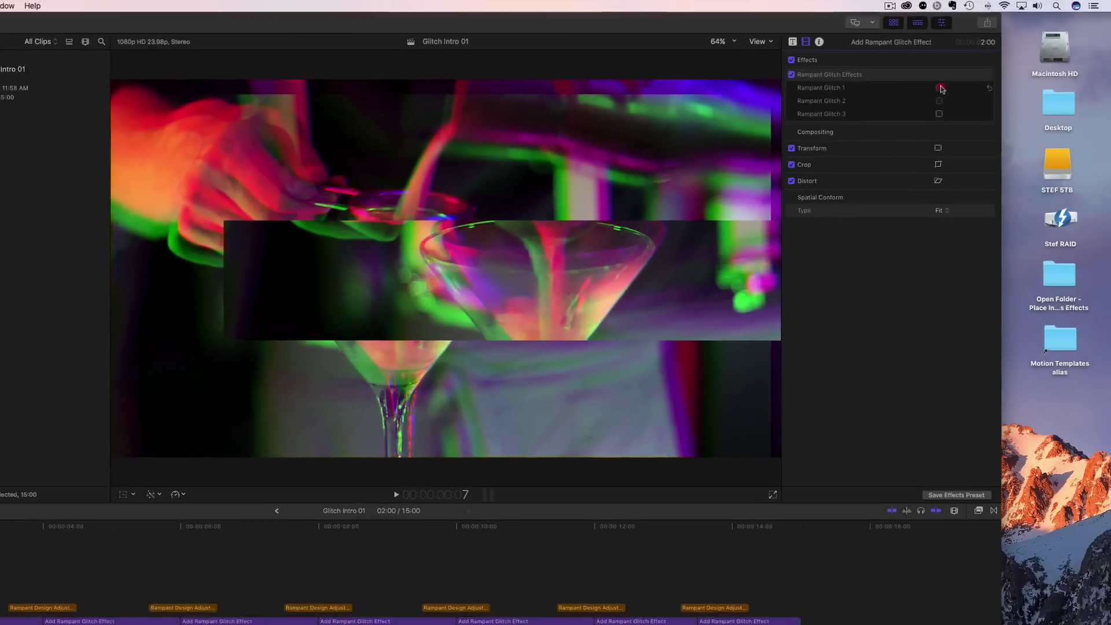
pyautogui.click(915, 100)
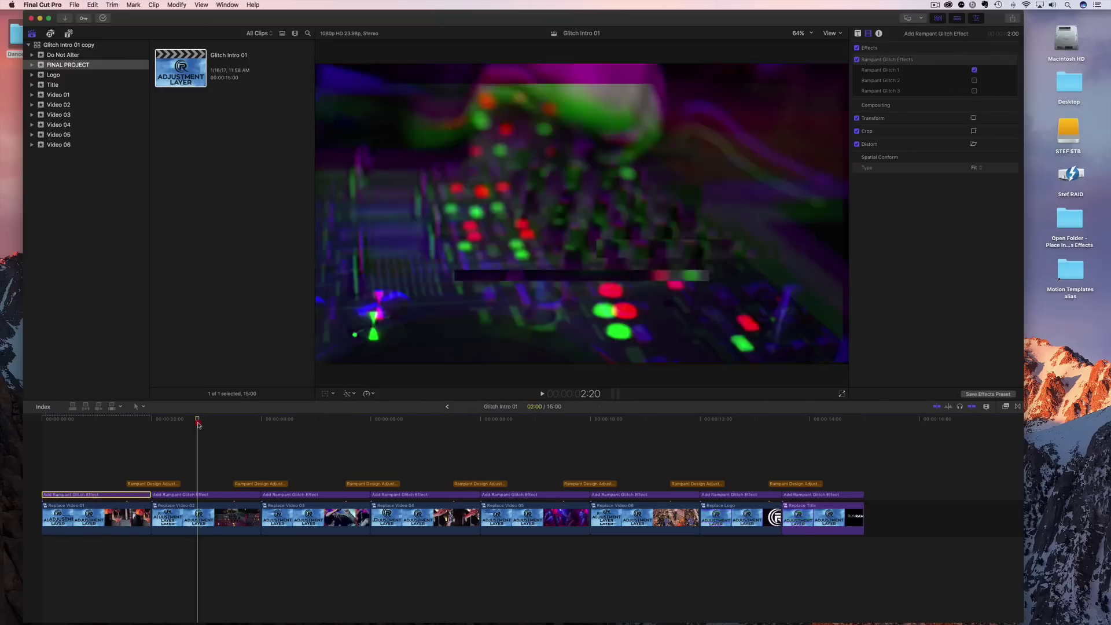
# Step: Preview the second and third shots and enable Rampant Glitch 3 on the third glitch clip
pyautogui.click(197, 421)
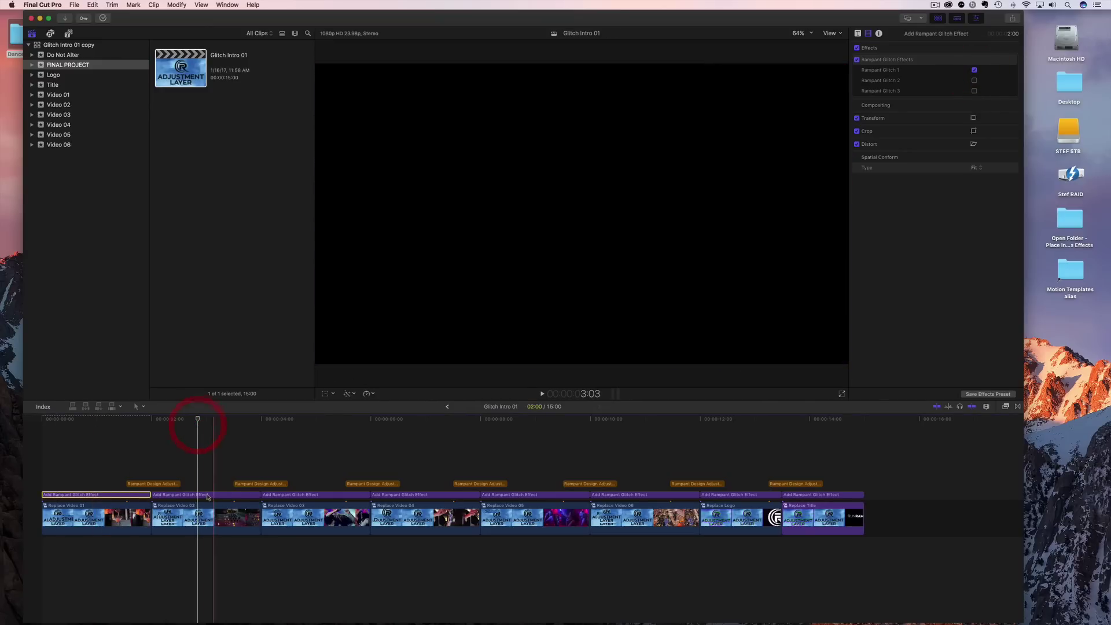
pyautogui.click(207, 493)
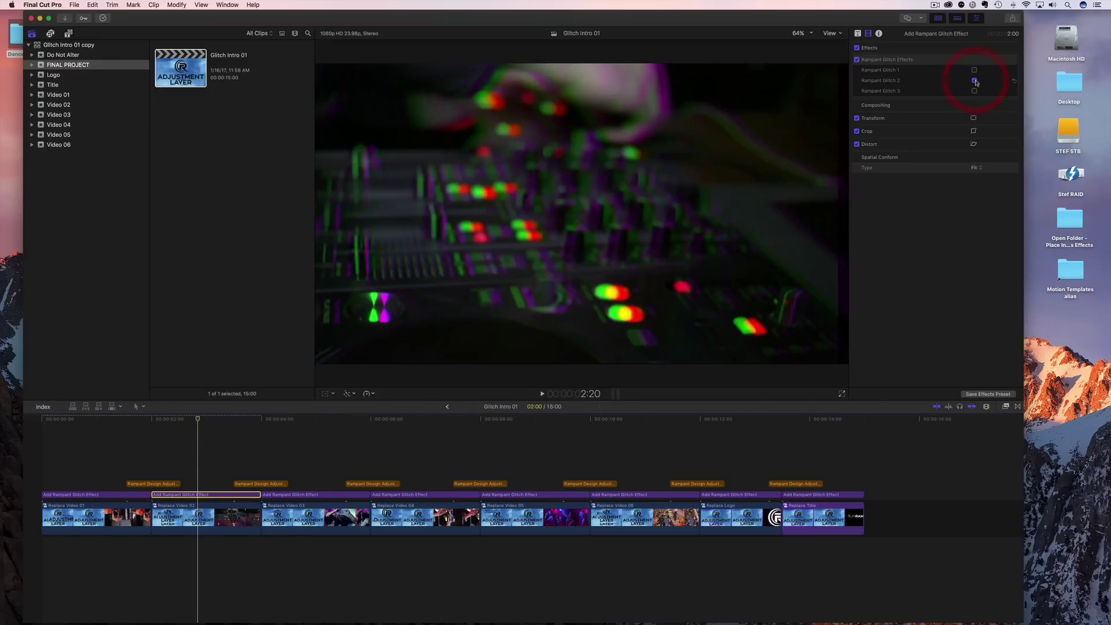
pyautogui.moveTo(207, 415); pyautogui.dragTo(273, 415)
pyautogui.click(287, 495)
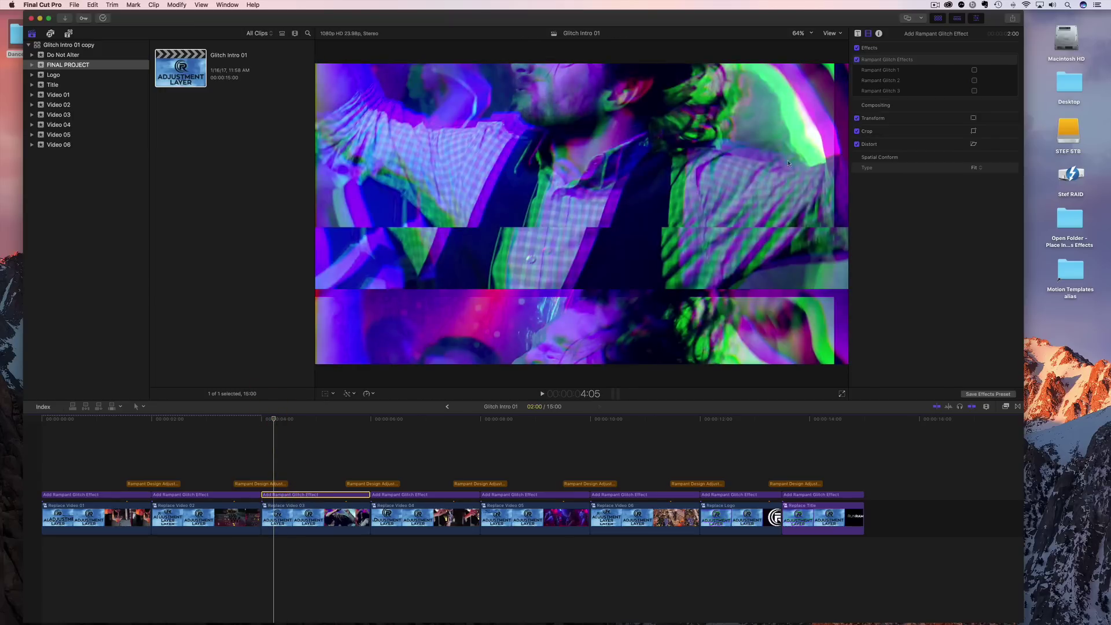
pyautogui.click(975, 92)
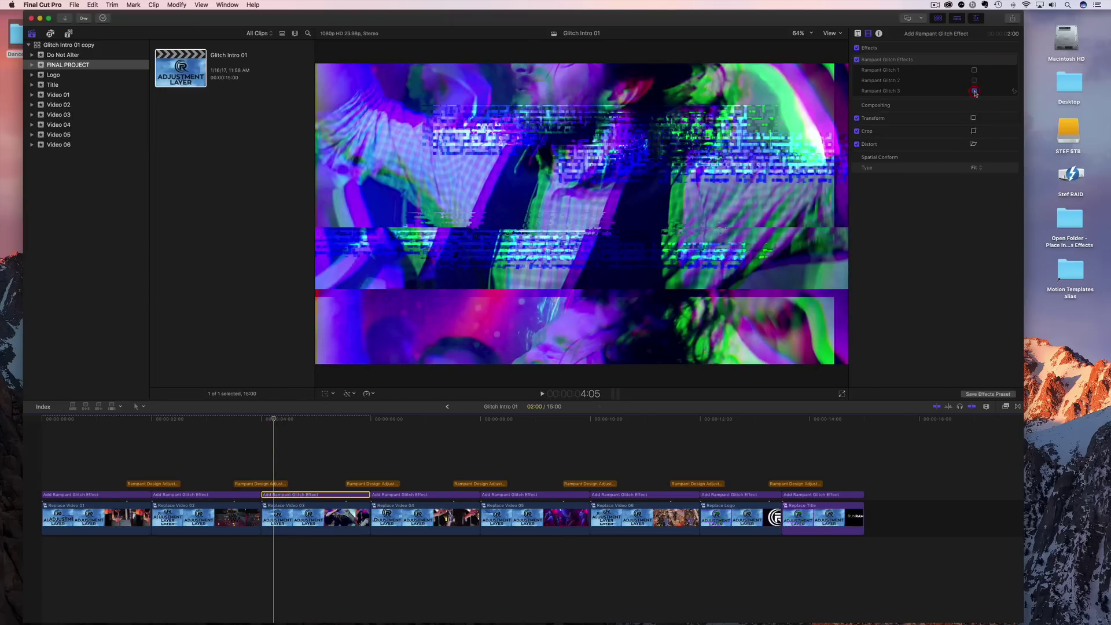
# Step: Enable Rampant Glitch 1 on the fourth glitch adjustment clip
pyautogui.click(292, 415)
pyautogui.click(397, 416)
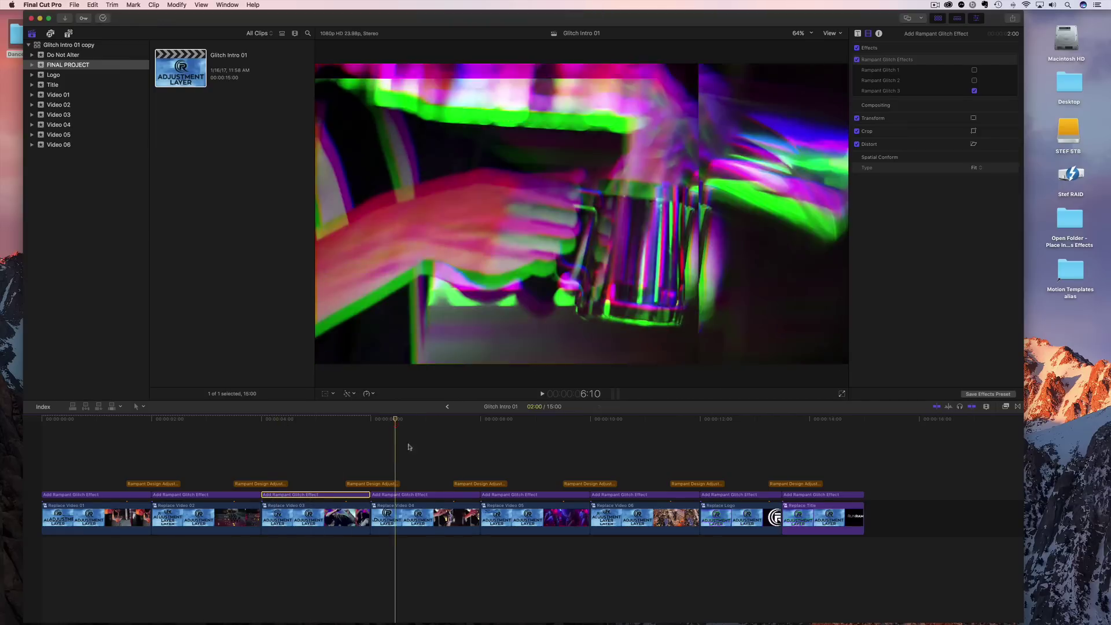
pyautogui.click(423, 494)
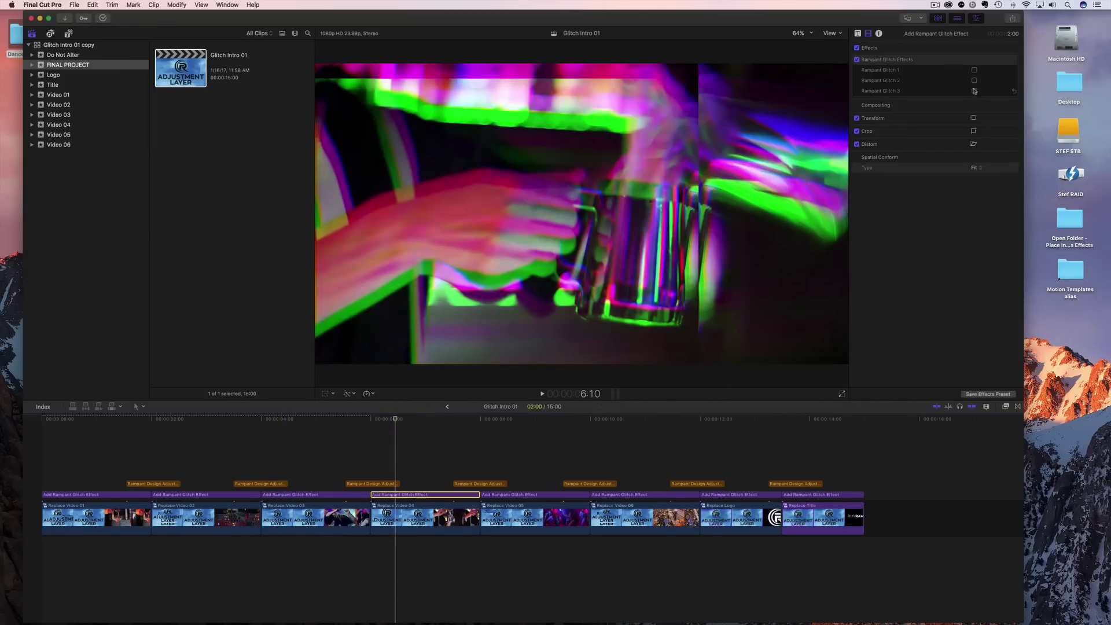
pyautogui.click(975, 70)
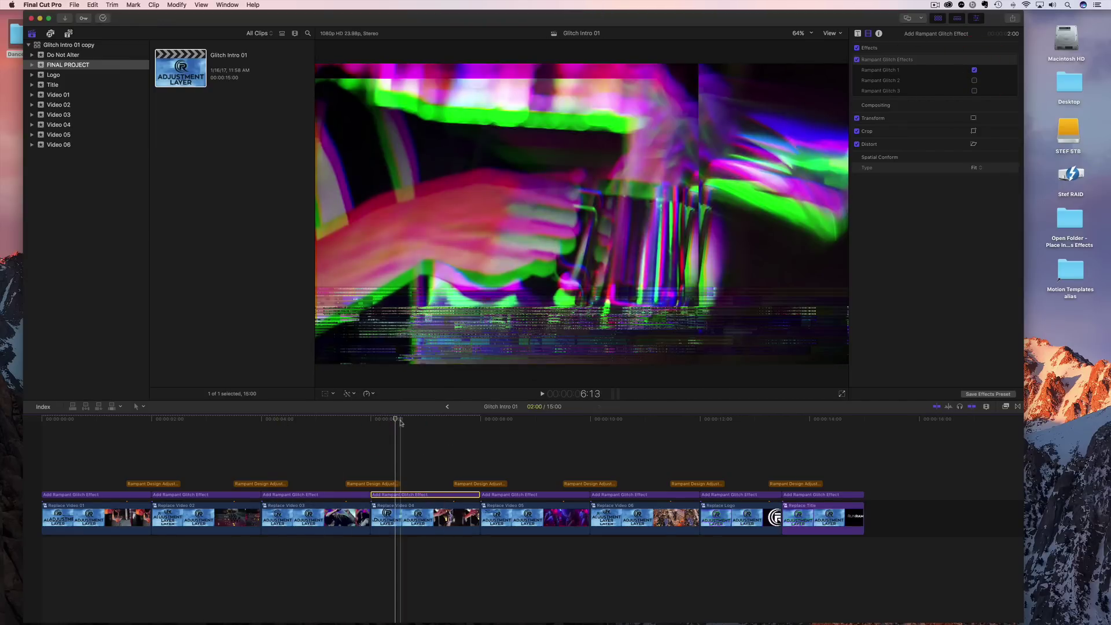
# Step: Try presets on the fifth glitch clip, keeping only Rampant Glitch 2
pyautogui.click(523, 494)
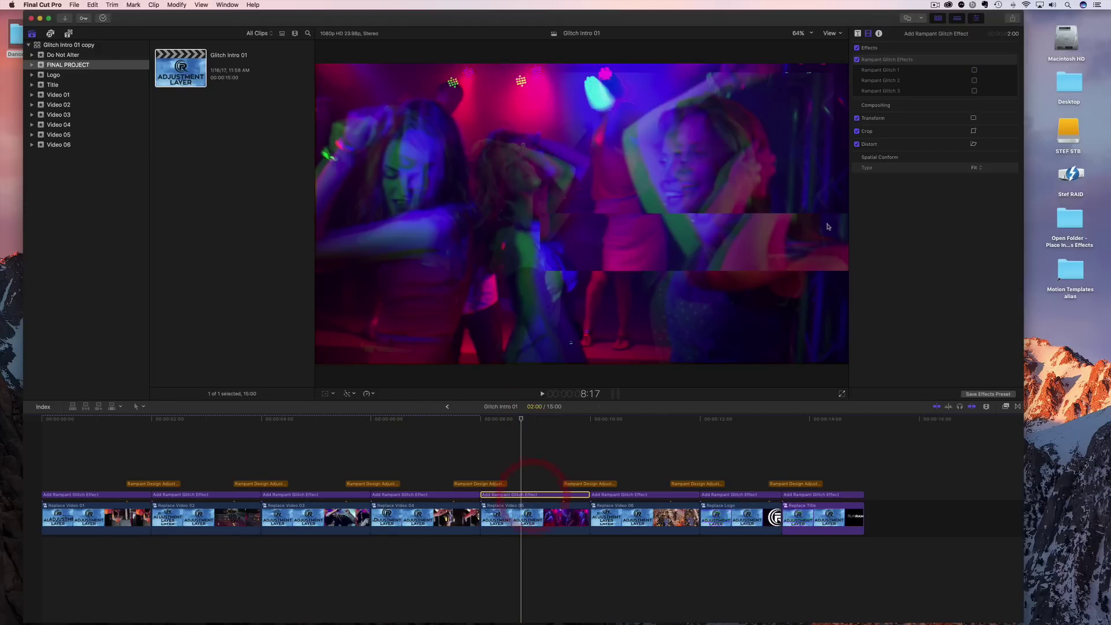
pyautogui.click(975, 80)
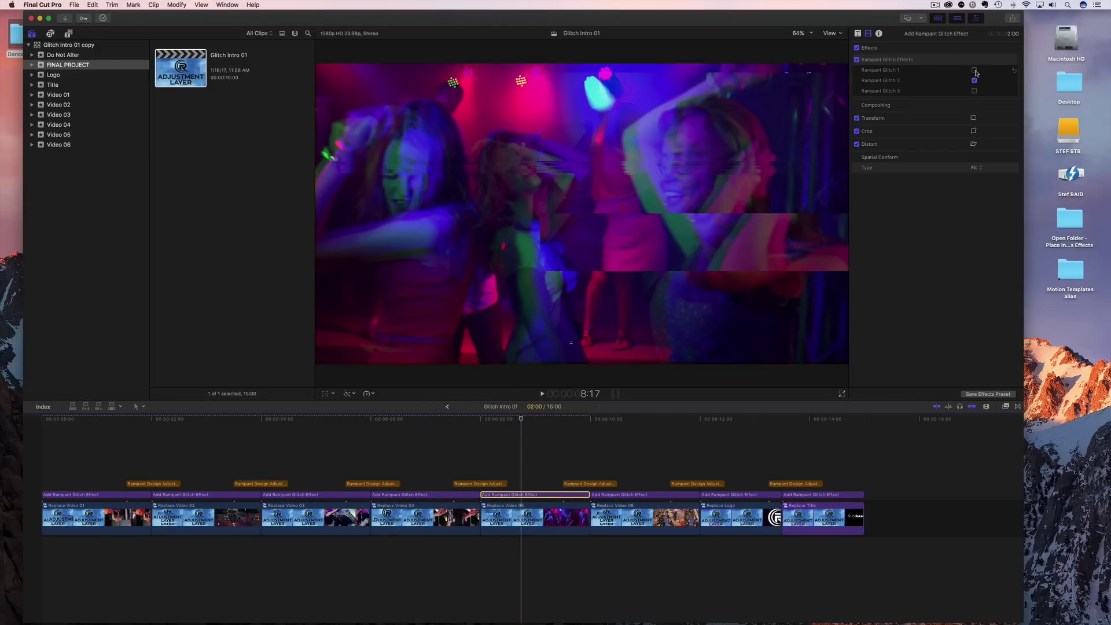
pyautogui.click(975, 70)
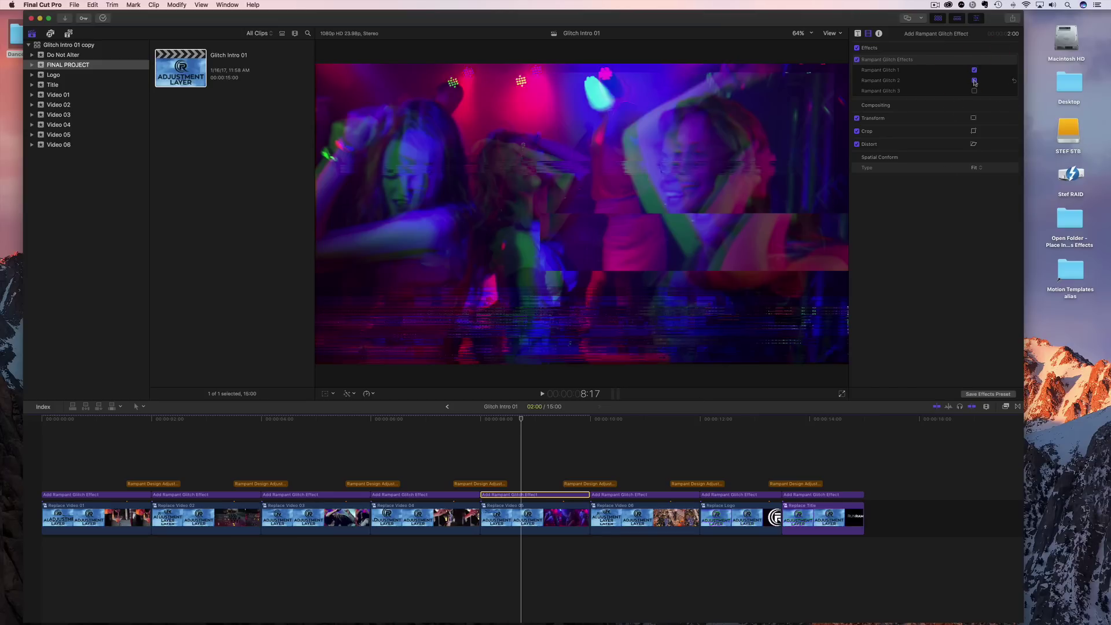
pyautogui.click(974, 80)
pyautogui.click(974, 70)
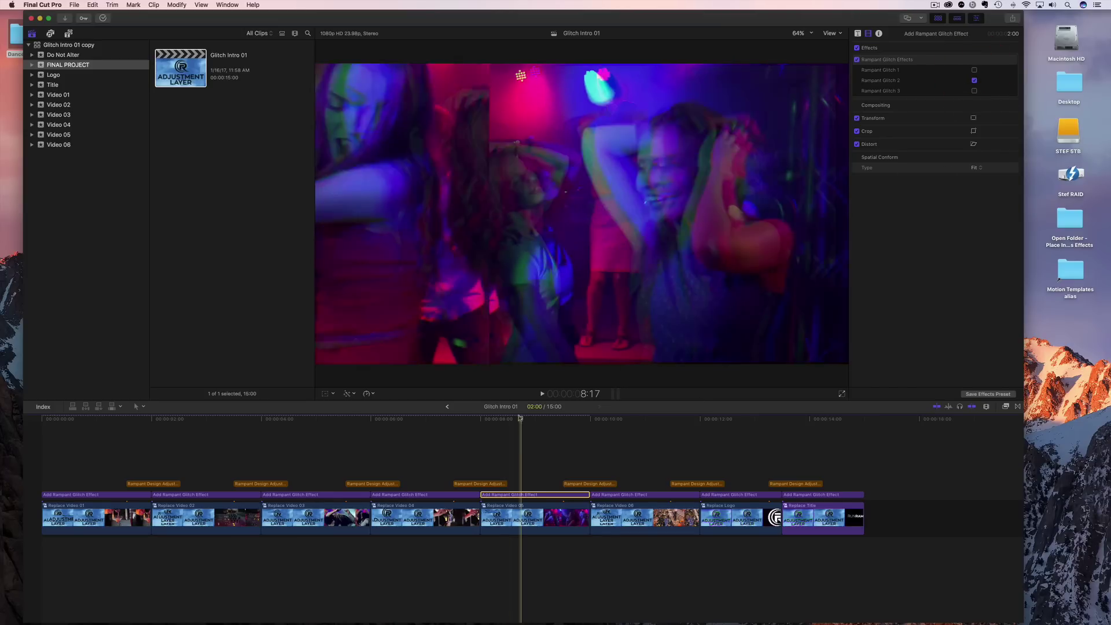
# Step: Give the glitch clip over Replace Video 06 Rampant Glitch 2 after trying other presets
pyautogui.click(618, 419)
pyautogui.click(632, 515)
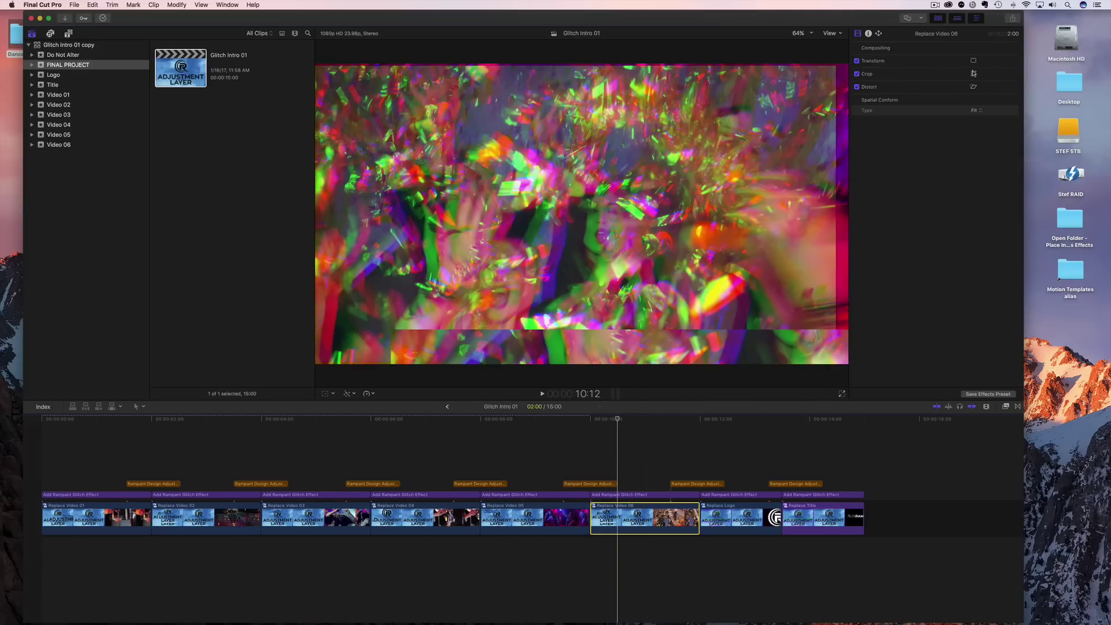
pyautogui.click(627, 495)
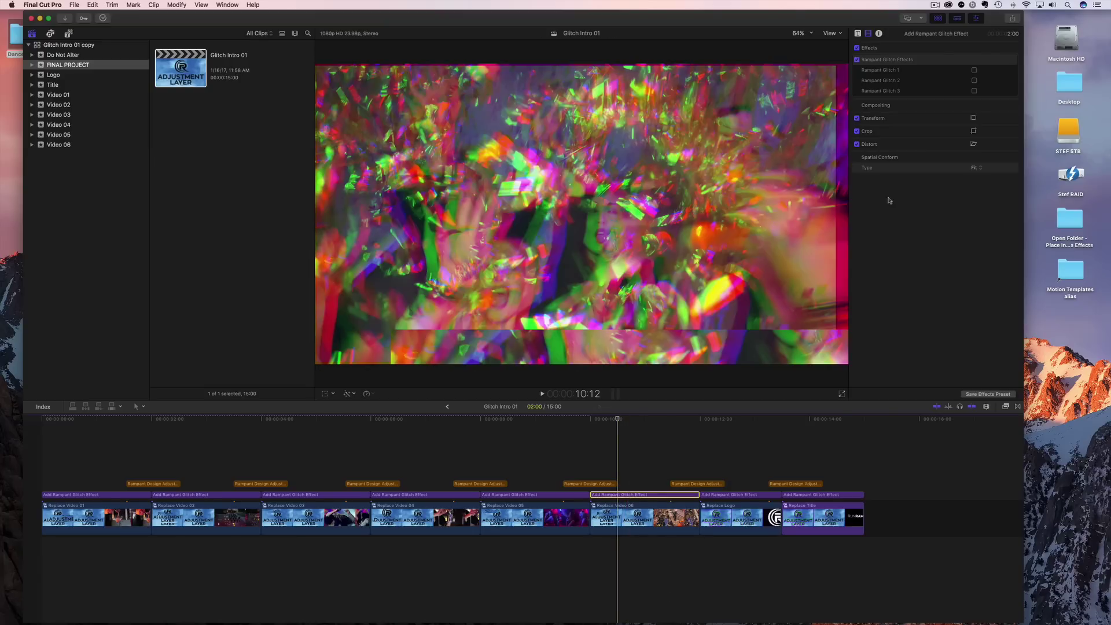
pyautogui.click(974, 72)
pyautogui.click(975, 91)
pyautogui.click(975, 90)
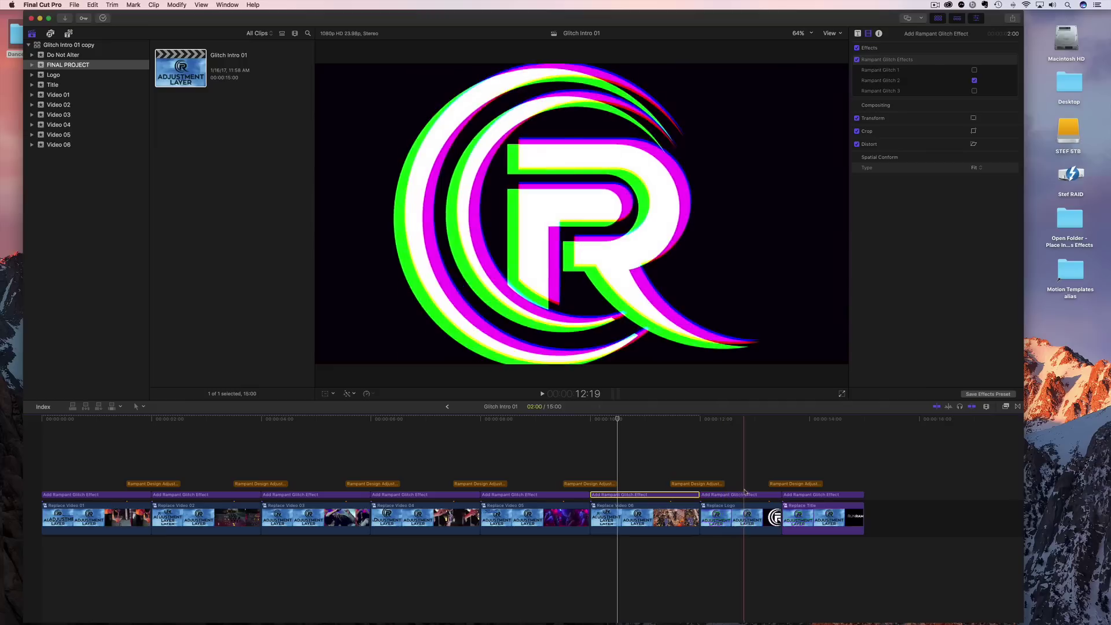
# Step: Turn on Rampant Glitch presets, including Glitch 1, for the glitch clip over the R logo
pyautogui.click(726, 495)
pyautogui.click(729, 419)
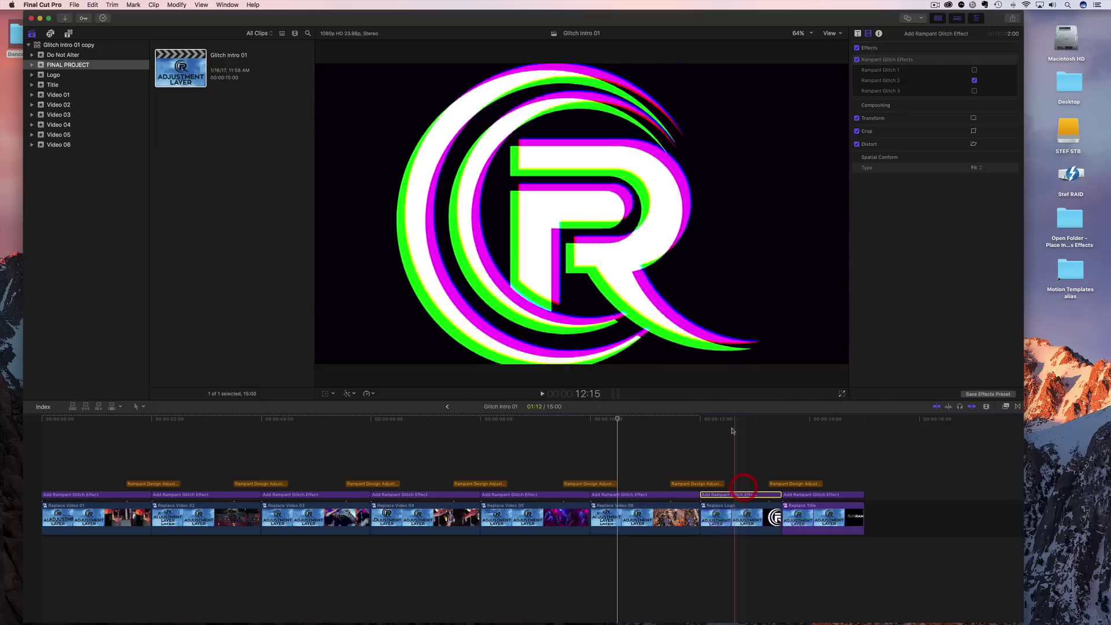
pyautogui.click(975, 81)
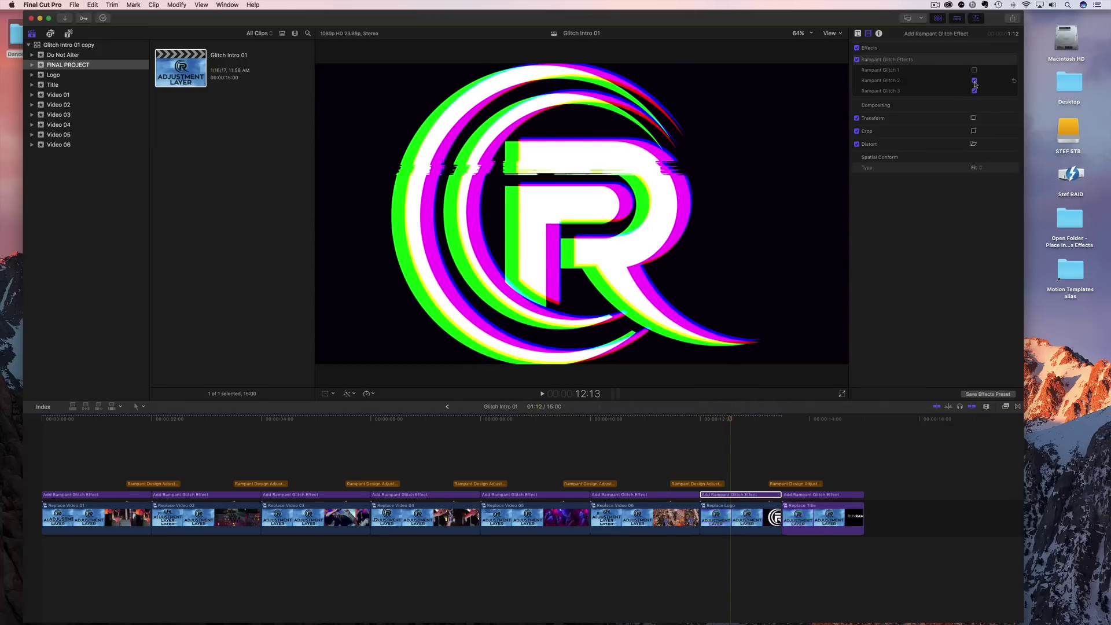
pyautogui.click(974, 70)
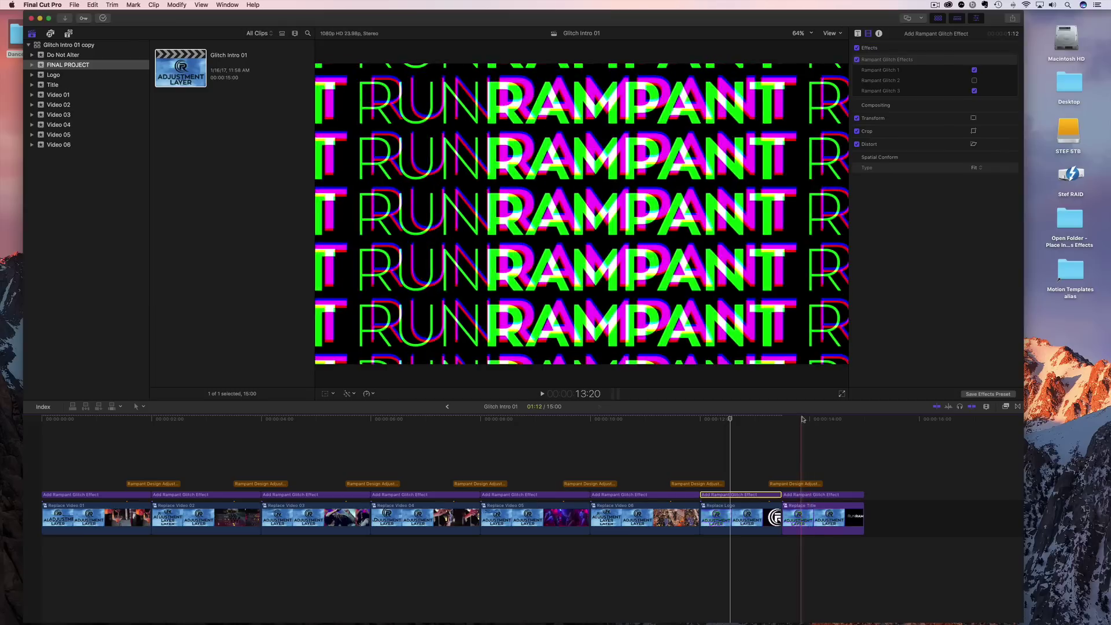
# Step: Set the RUNRAMPANT title's glitch clip to Rampant Glitch 2 and return to the intro's start
pyautogui.click(811, 495)
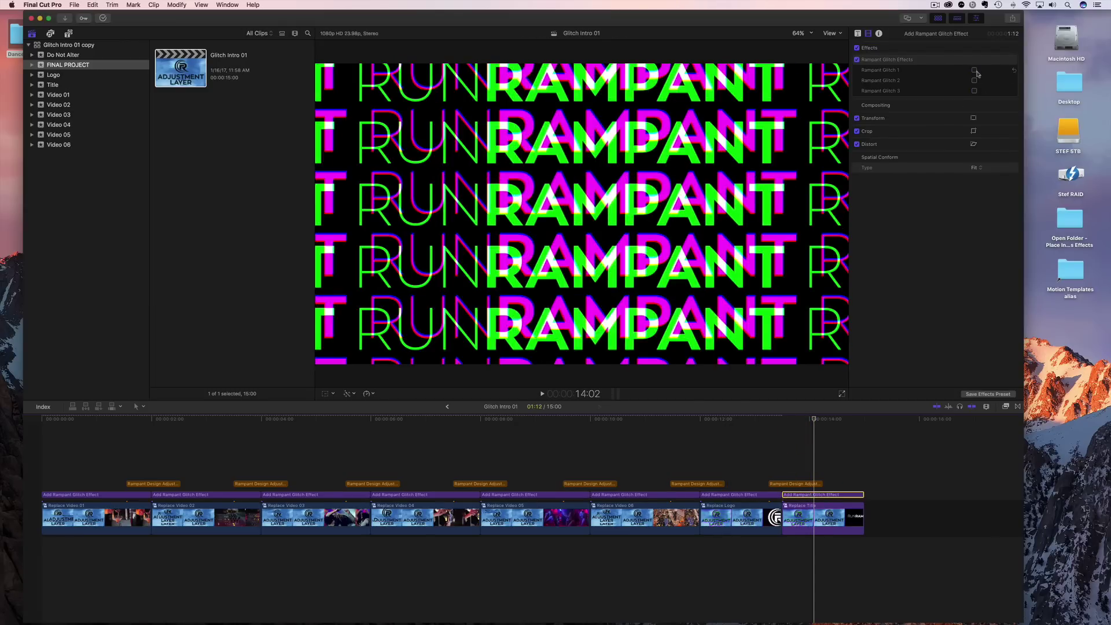
pyautogui.click(974, 70)
pyautogui.click(974, 80)
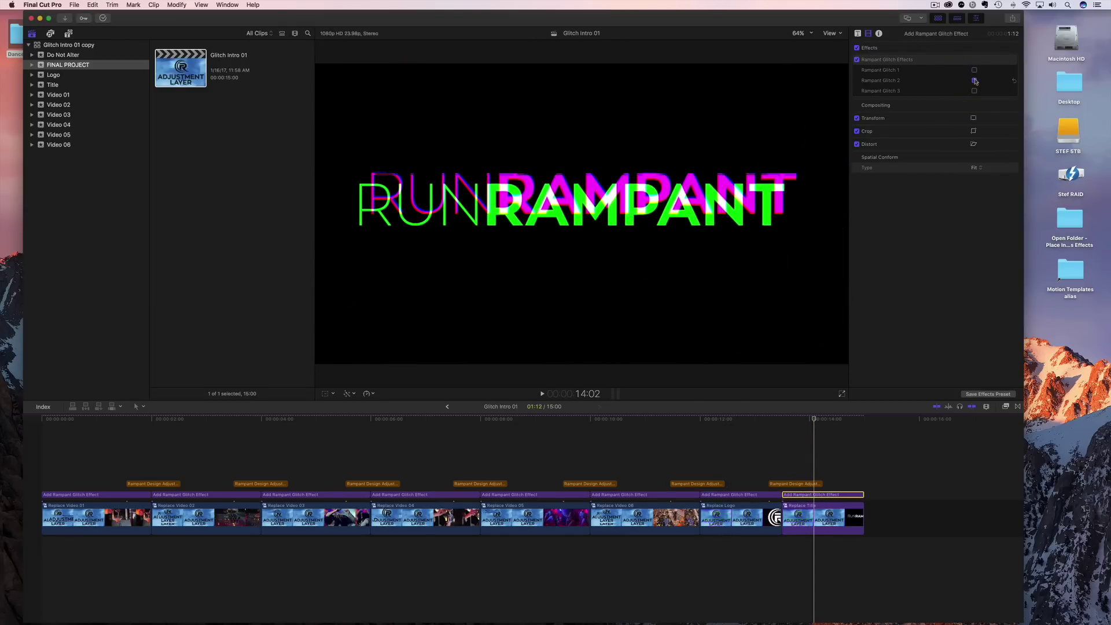
pyautogui.moveTo(810, 419); pyautogui.dragTo(14, 428)
pyautogui.press('space')
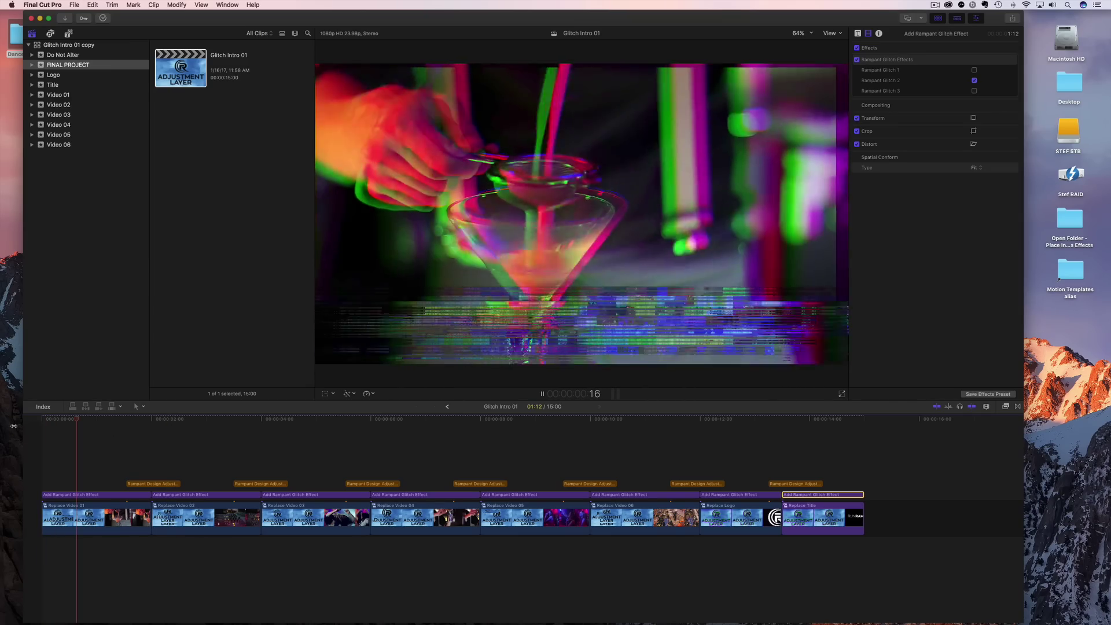